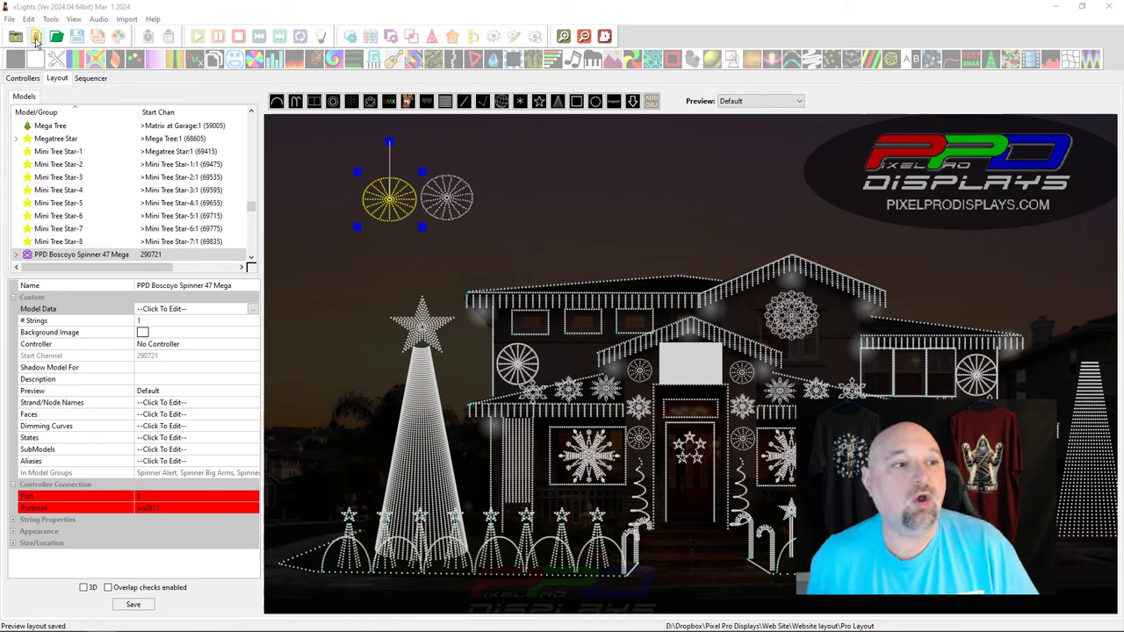
Step: Create a new 20fps animation sequence, glance at the Layout, then return to the Sequencer
{"action": "left_click", "coordinate": [39, 40]}
{"action": "left_click", "coordinate": [183, 198]}
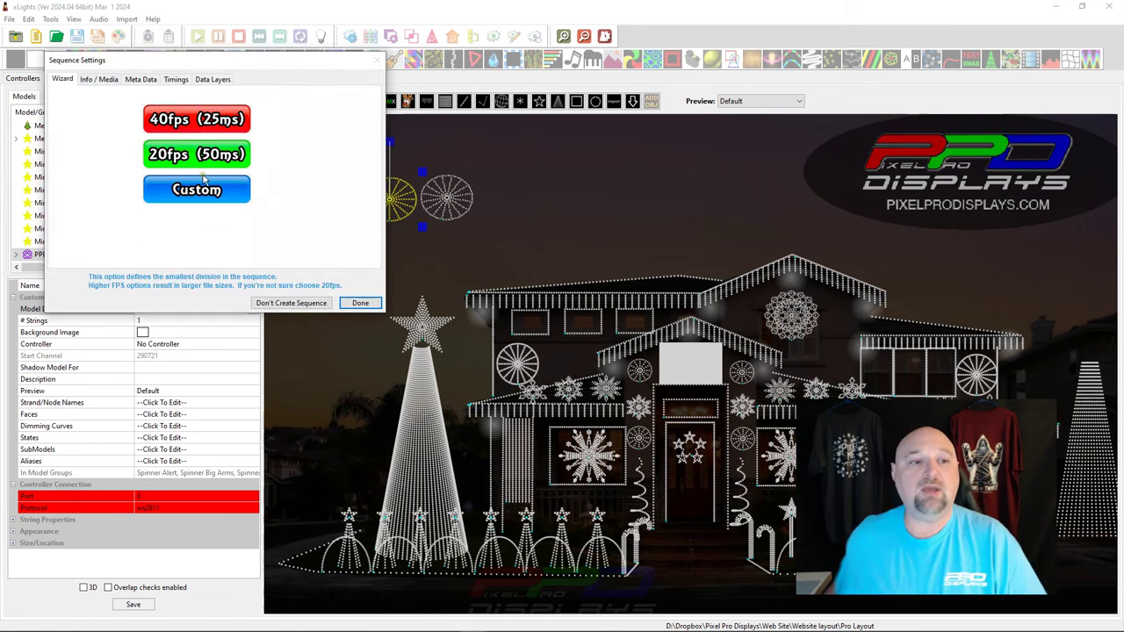
{"action": "left_click", "coordinate": [362, 304]}
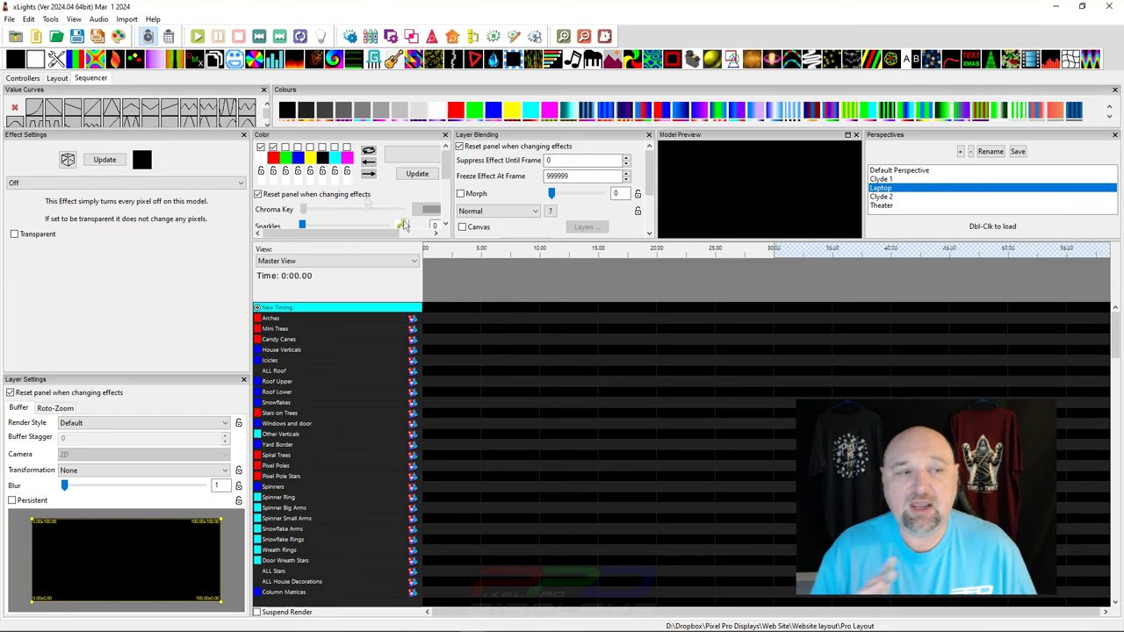
{"action": "left_click", "coordinate": [56, 79]}
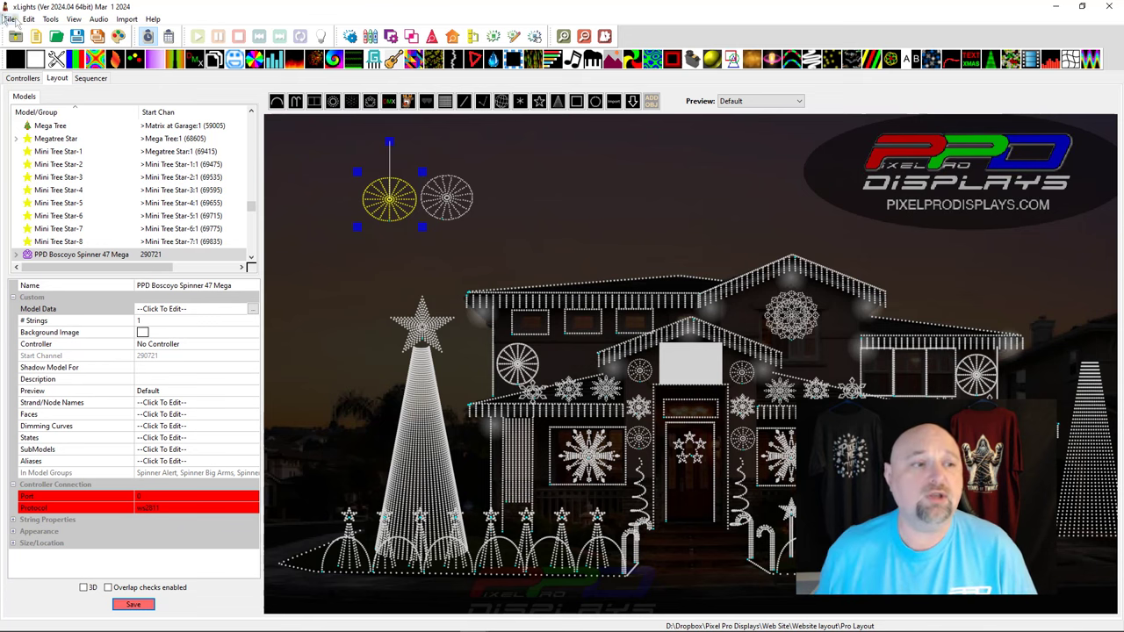
{"action": "left_click", "coordinate": [91, 78]}
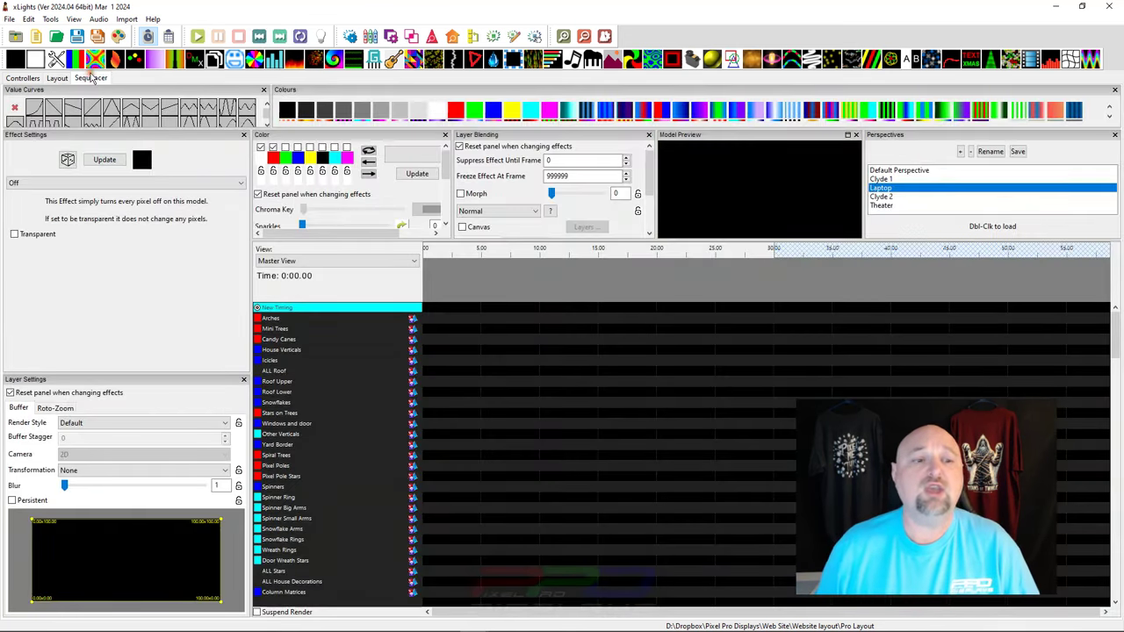
Step: Switch to the New Master view and place Single Strand on PPD Wreath Spiral CClockwise, 0–3.95 s
{"action": "left_click", "coordinate": [325, 261]}
{"action": "left_click", "coordinate": [334, 366]}
{"action": "left_click", "coordinate": [470, 286]}
{"action": "scroll", "coordinate": [469, 285], "scroll_direction": "up", "scroll_amount": 2}
{"action": "scroll", "coordinate": [351, 440], "scroll_direction": "down", "scroll_amount": 8}
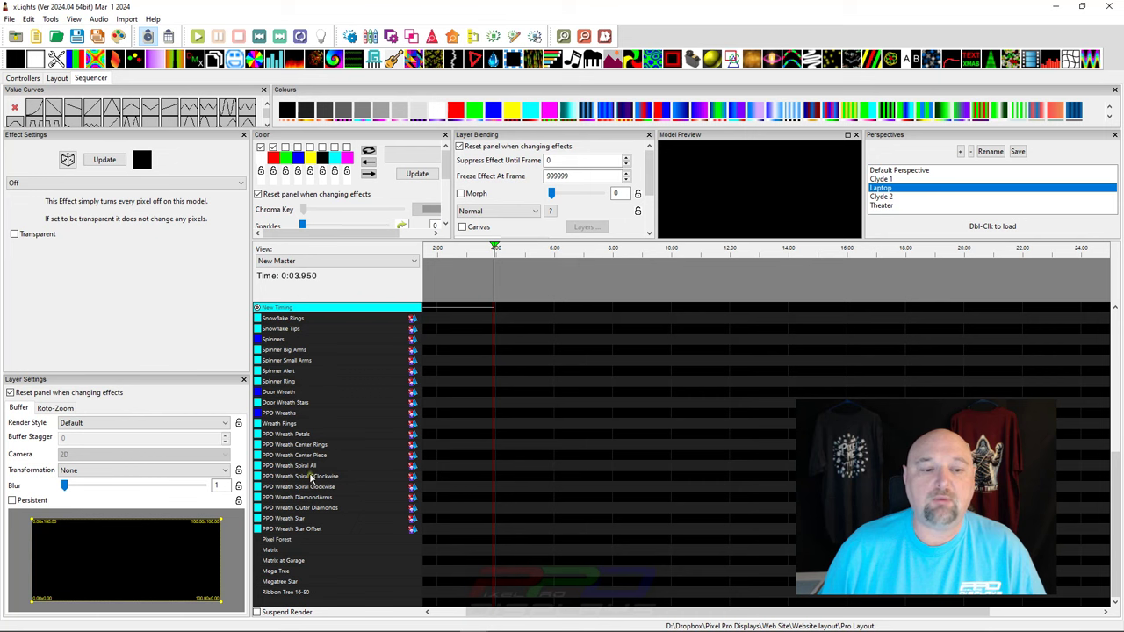
{"action": "left_click_drag", "start_coordinate": [457, 469], "coordinate": [437, 467]}
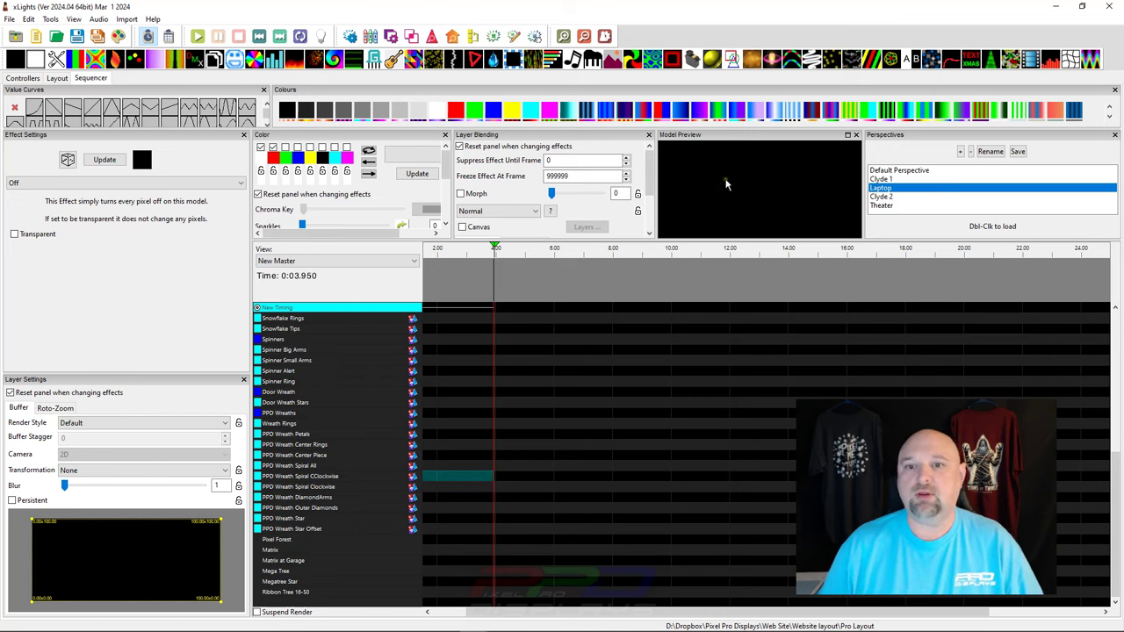
{"action": "key", "text": "ctrl+z"}
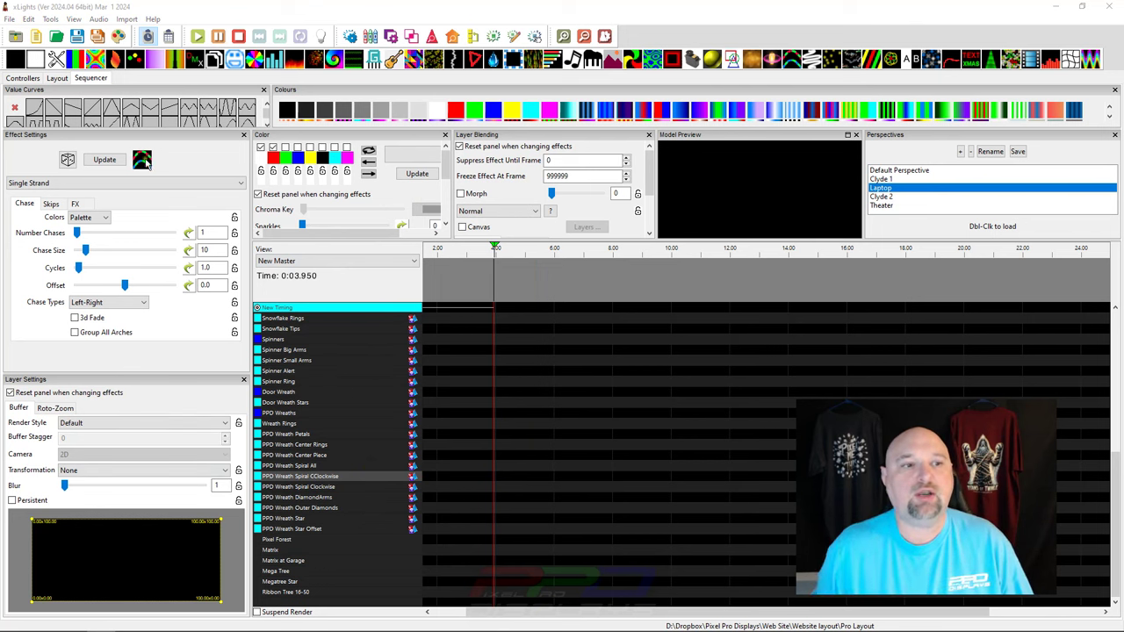
{"action": "left_click_drag", "start_coordinate": [429, 480], "coordinate": [445, 479]}
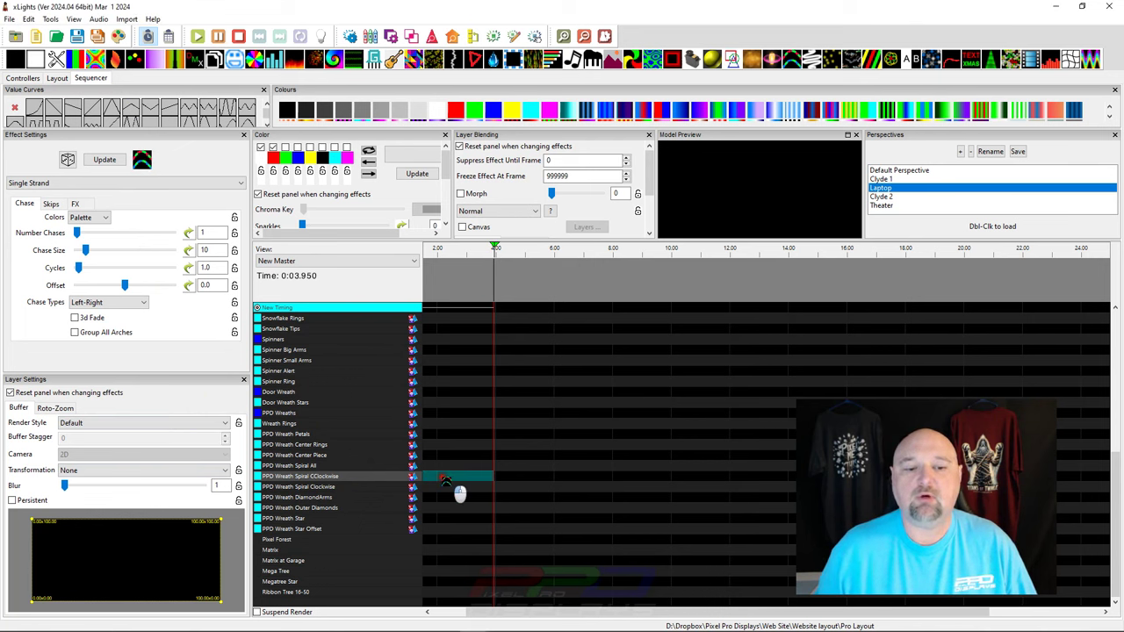
{"action": "left_click_drag", "start_coordinate": [446, 481], "coordinate": [437, 477]}
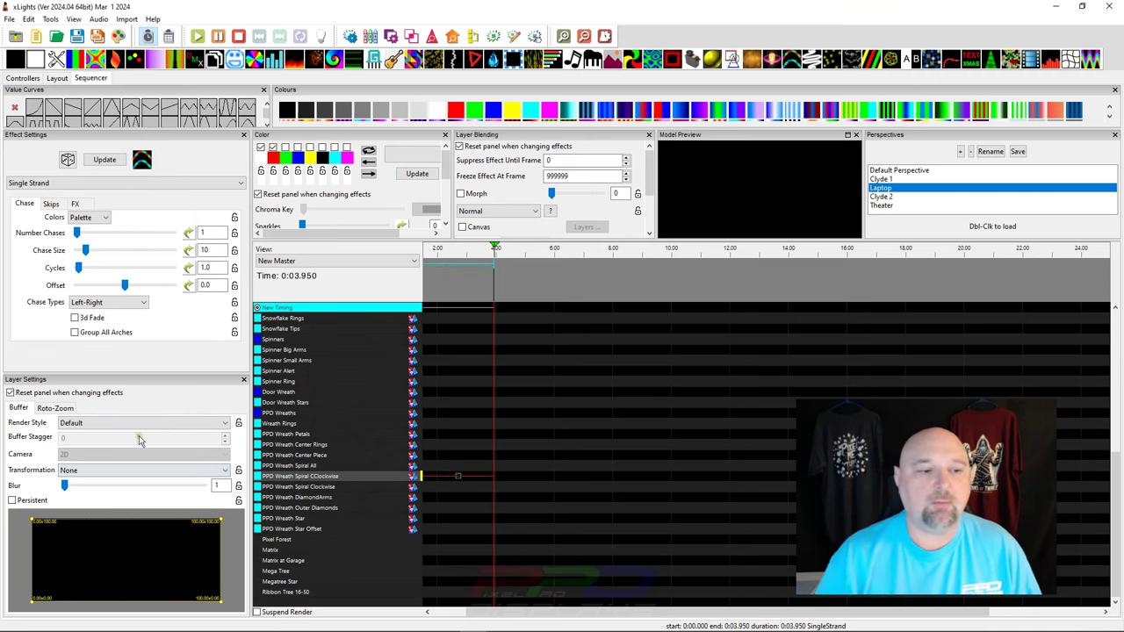
Step: Give the wreath spiral chase Per Model Default render style and Chase Size 100
{"action": "left_click", "coordinate": [97, 422]}
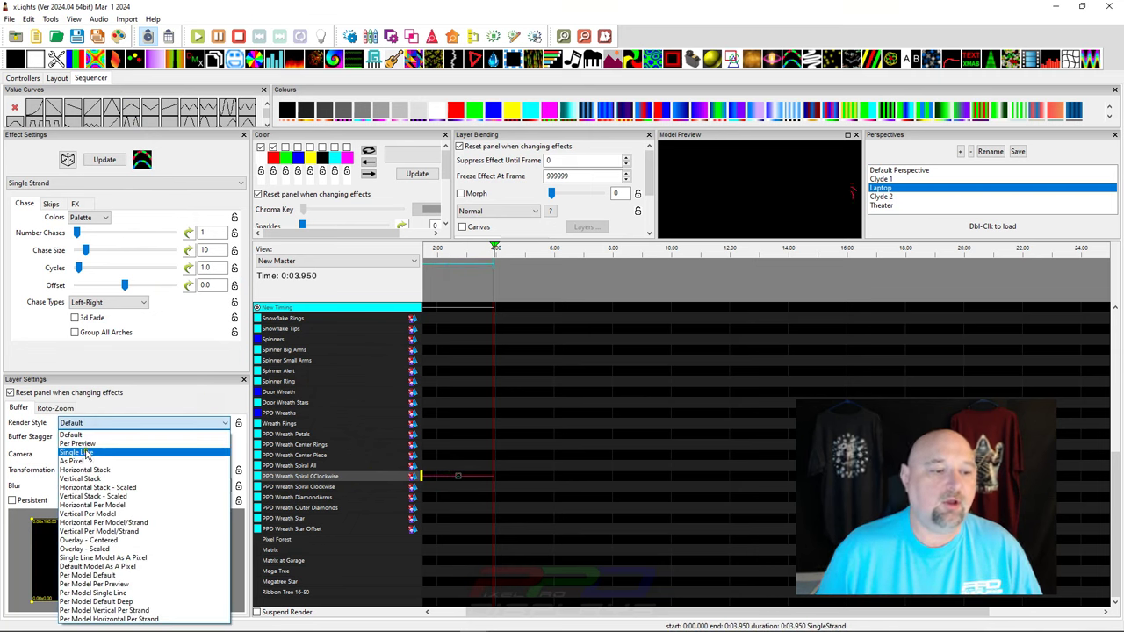
{"action": "left_click", "coordinate": [86, 578]}
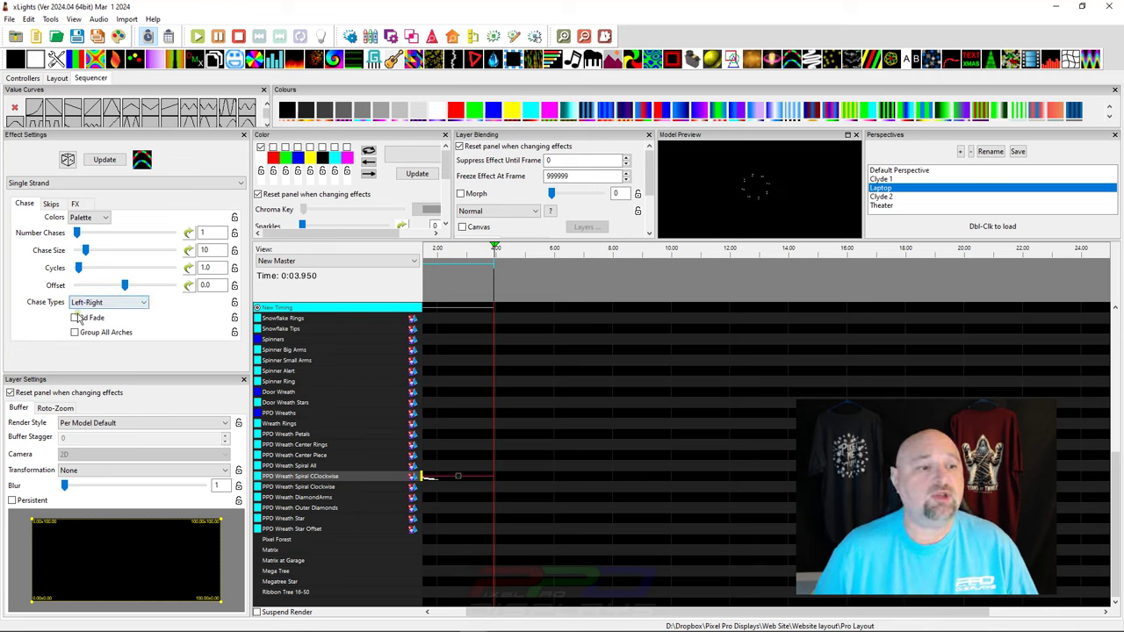
{"action": "left_click_drag", "start_coordinate": [86, 254], "coordinate": [215, 261]}
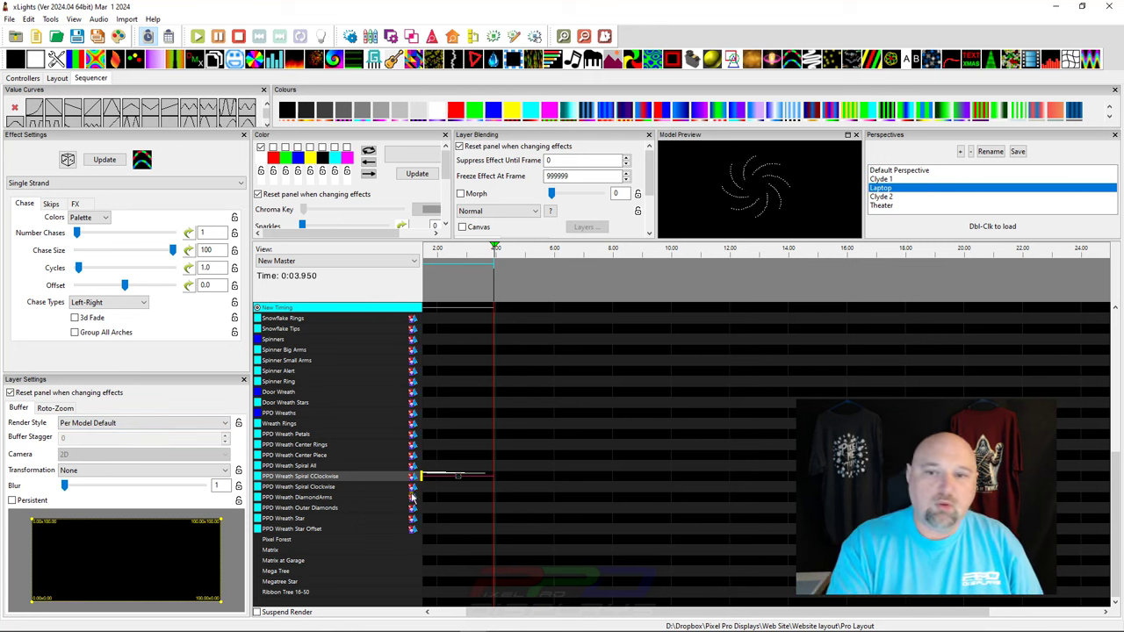
{"action": "left_click", "coordinate": [454, 479]}
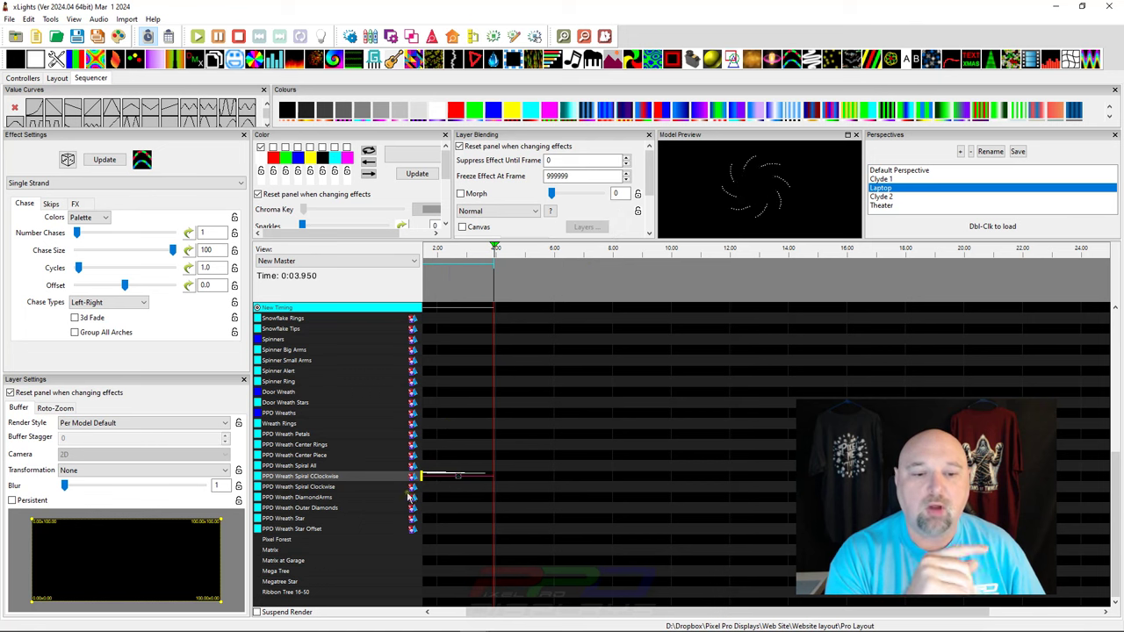
Step: Copy the wreath spiral chase, paste it onto the Windows and door row, and render it
{"action": "right_click", "coordinate": [467, 476]}
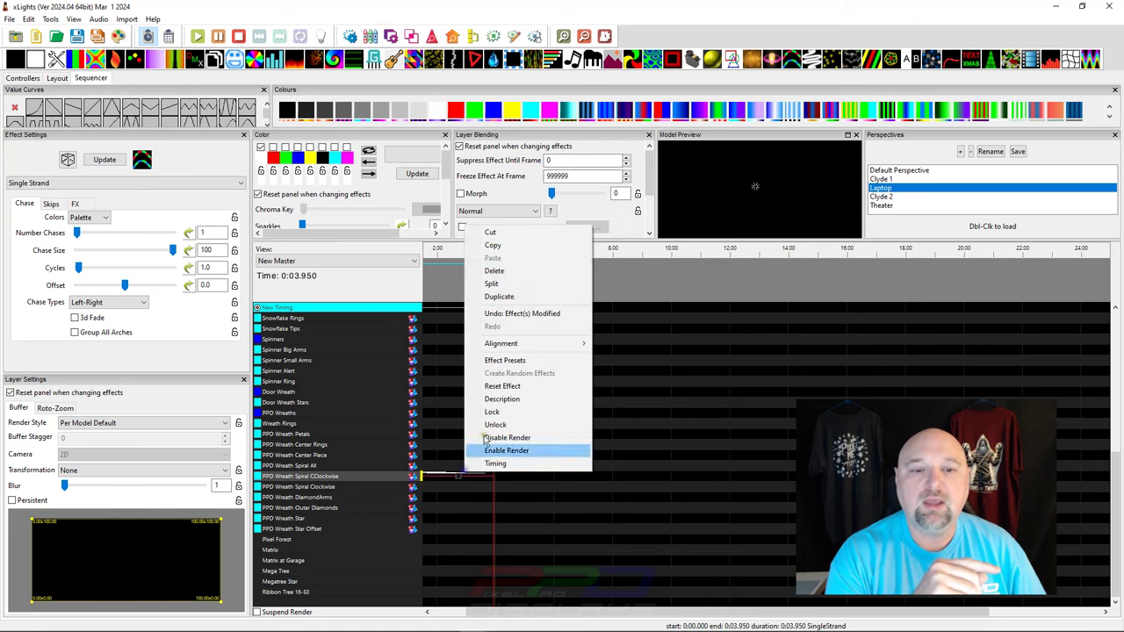
{"action": "left_click", "coordinate": [493, 245]}
{"action": "scroll", "coordinate": [432, 354], "scroll_direction": "up", "scroll_amount": 3}
{"action": "scroll", "coordinate": [433, 354], "scroll_direction": "up", "scroll_amount": 3}
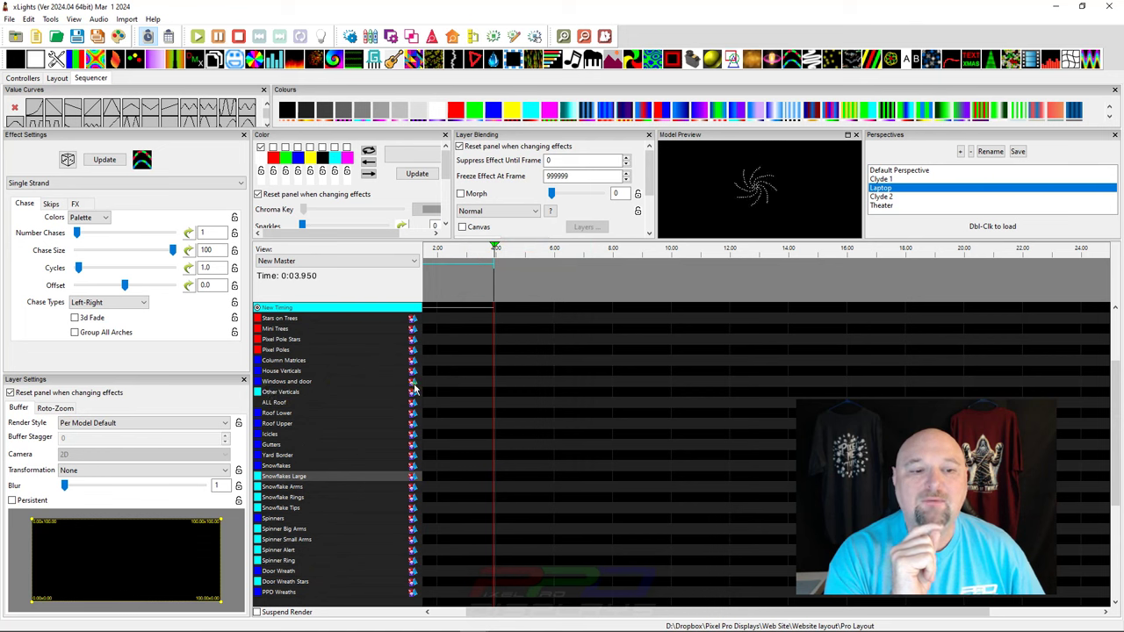
{"action": "left_click", "coordinate": [452, 384]}
{"action": "key", "text": "ctrl+v"}
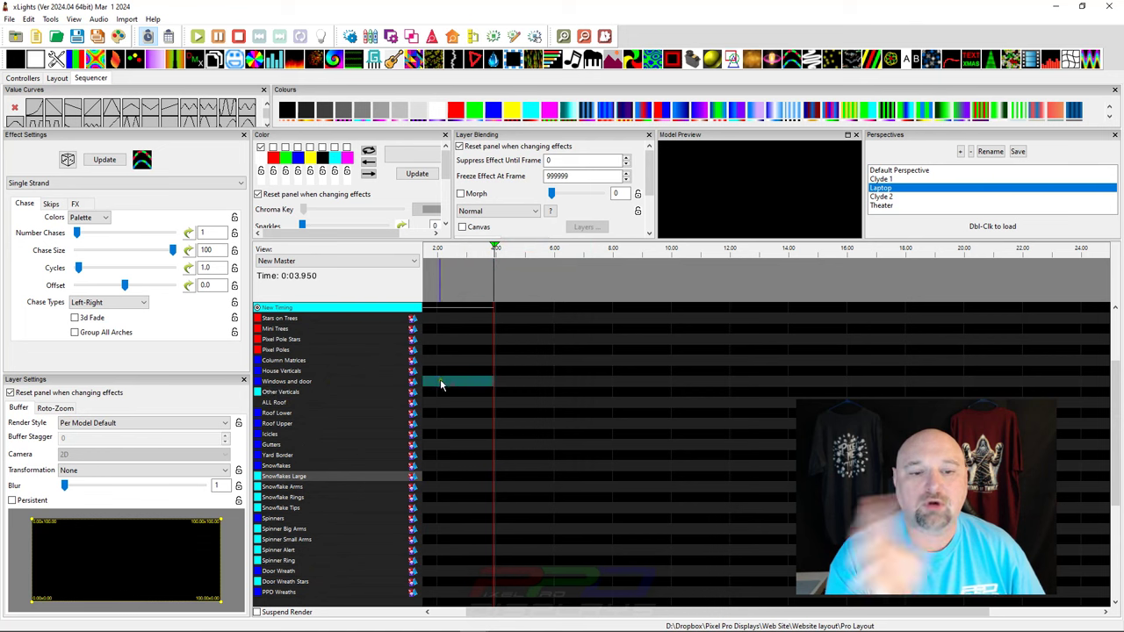
{"action": "right_click", "coordinate": [441, 383]}
{"action": "left_click", "coordinate": [475, 417]}
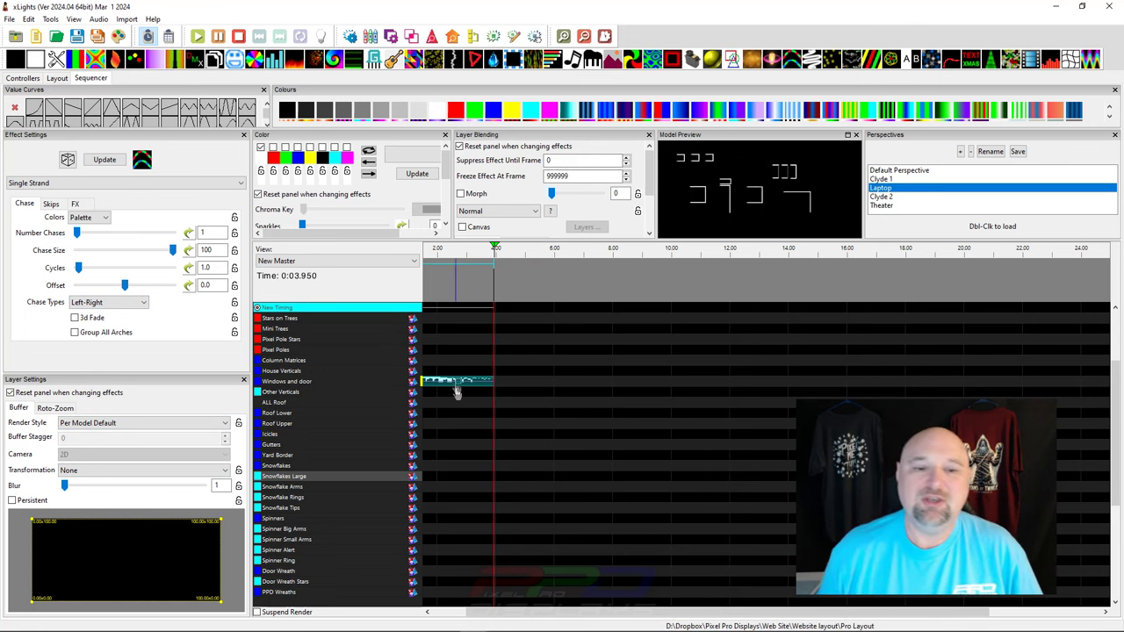
{"action": "left_click", "coordinate": [446, 402]}
Step: Paste the chase effect at the start of the Other Verticals row
{"action": "right_click", "coordinate": [446, 397]}
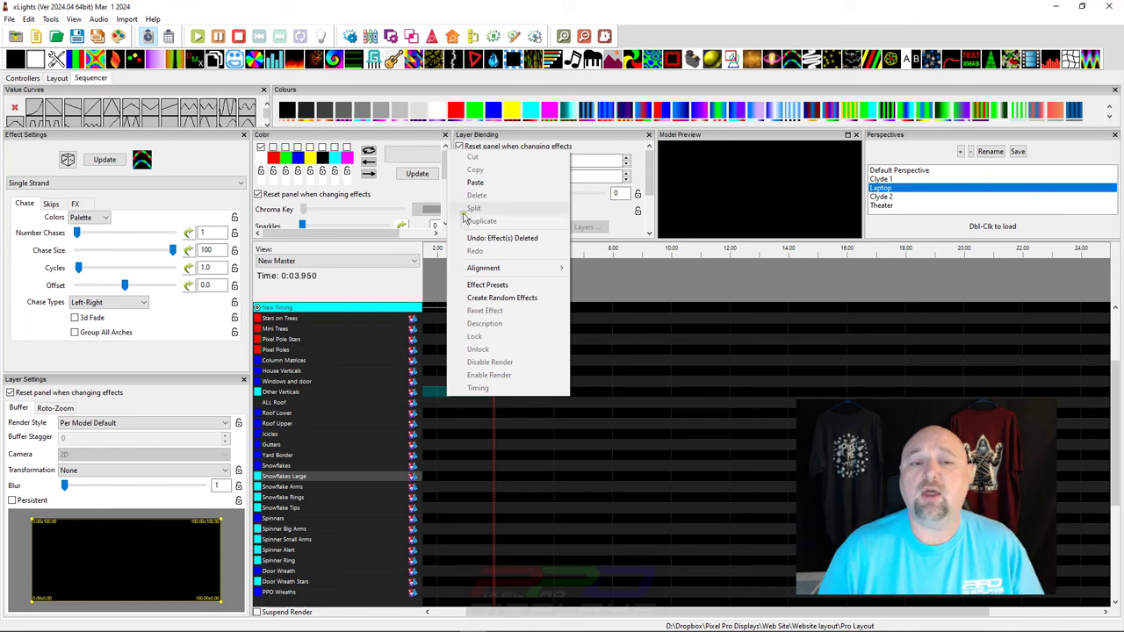
{"action": "left_click", "coordinate": [475, 182]}
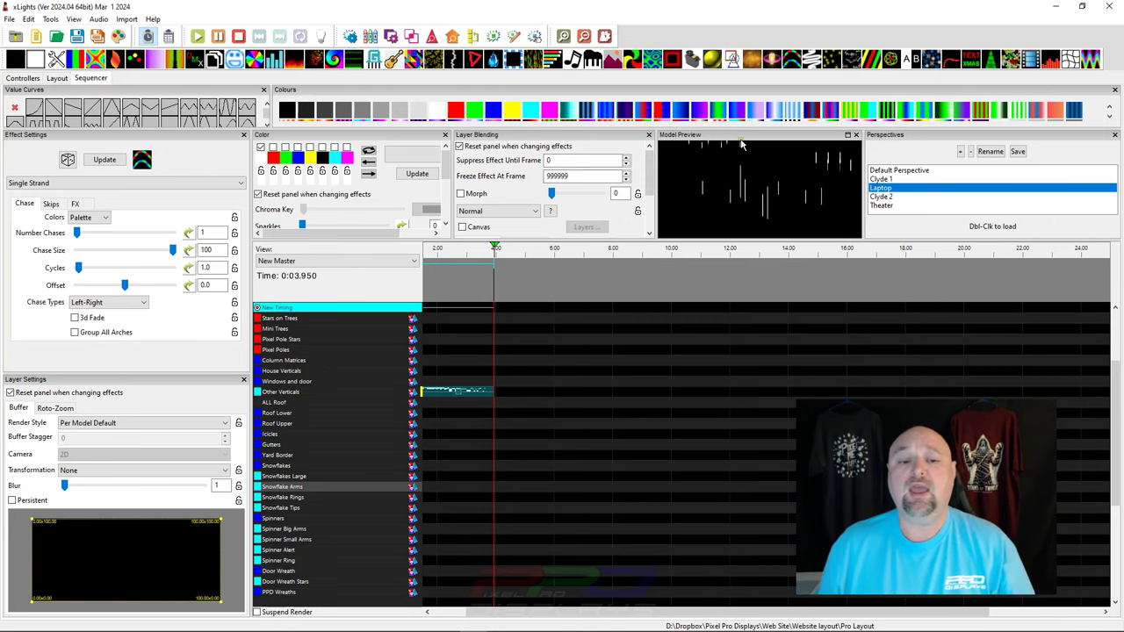
Step: Set the Other Verticals chase to Bounce from Right with Chase Size 26 and 4 cycles
{"action": "left_click", "coordinate": [457, 395]}
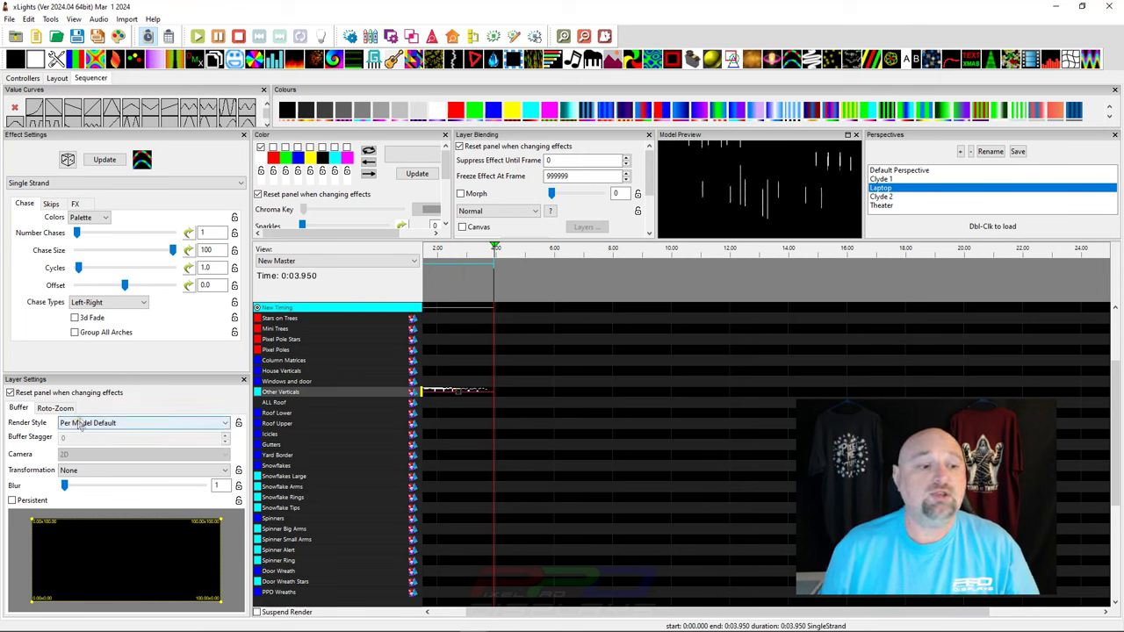
{"action": "left_click", "coordinate": [78, 303]}
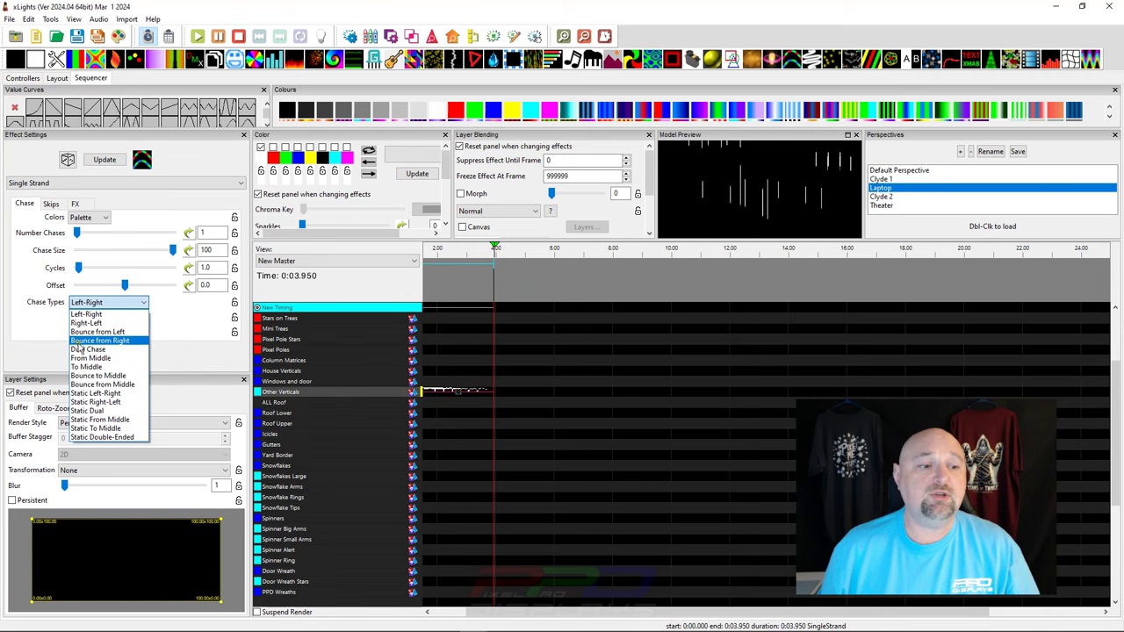
{"action": "left_click", "coordinate": [79, 341]}
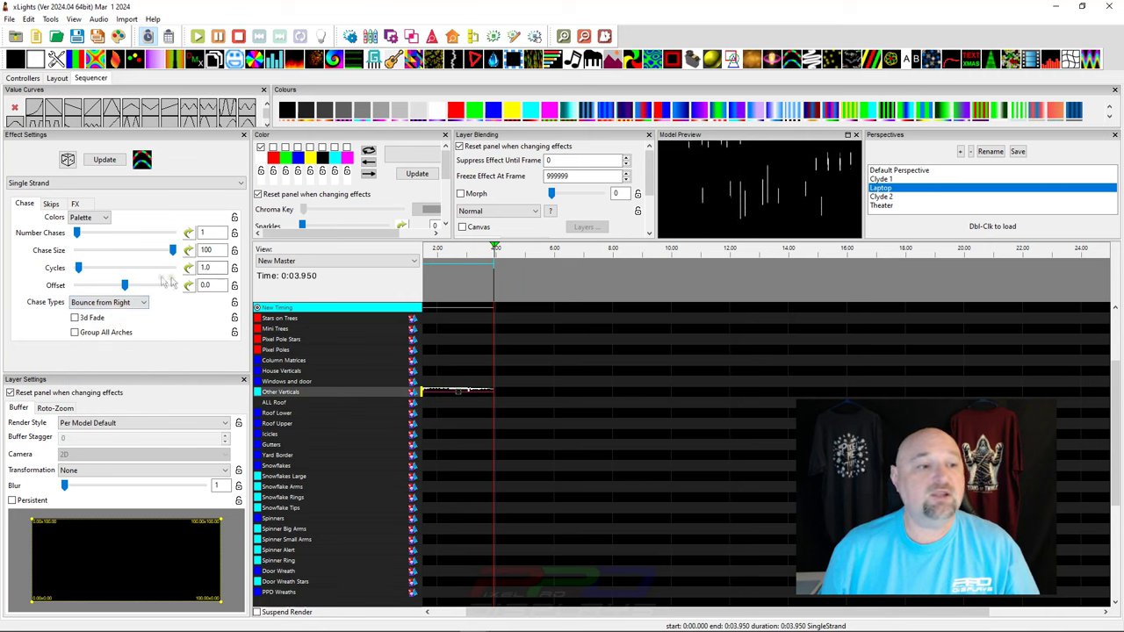
{"action": "left_click_drag", "start_coordinate": [173, 251], "coordinate": [101, 253]}
{"action": "double_click", "coordinate": [209, 267]}
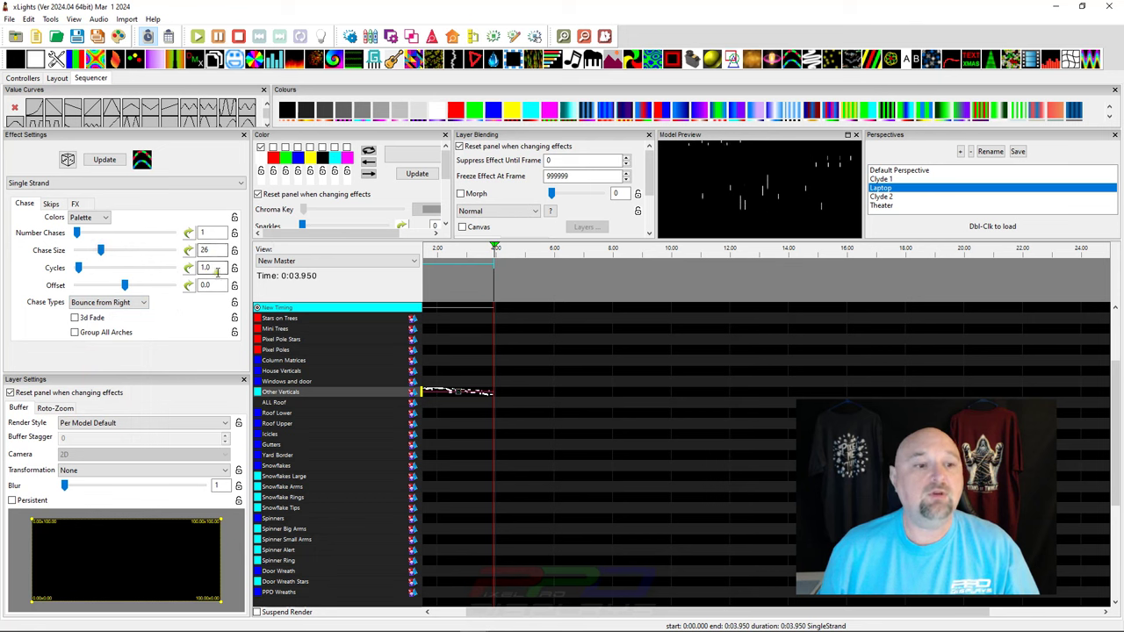
{"action": "type", "text": "4"}
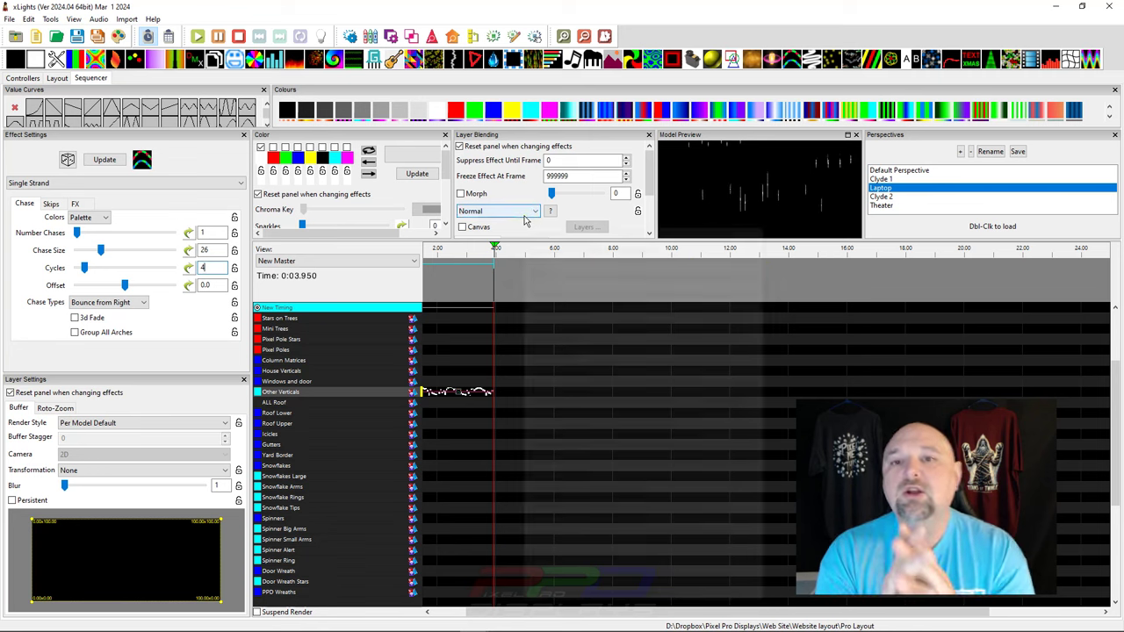
{"action": "mouse_move", "coordinate": [525, 220]}
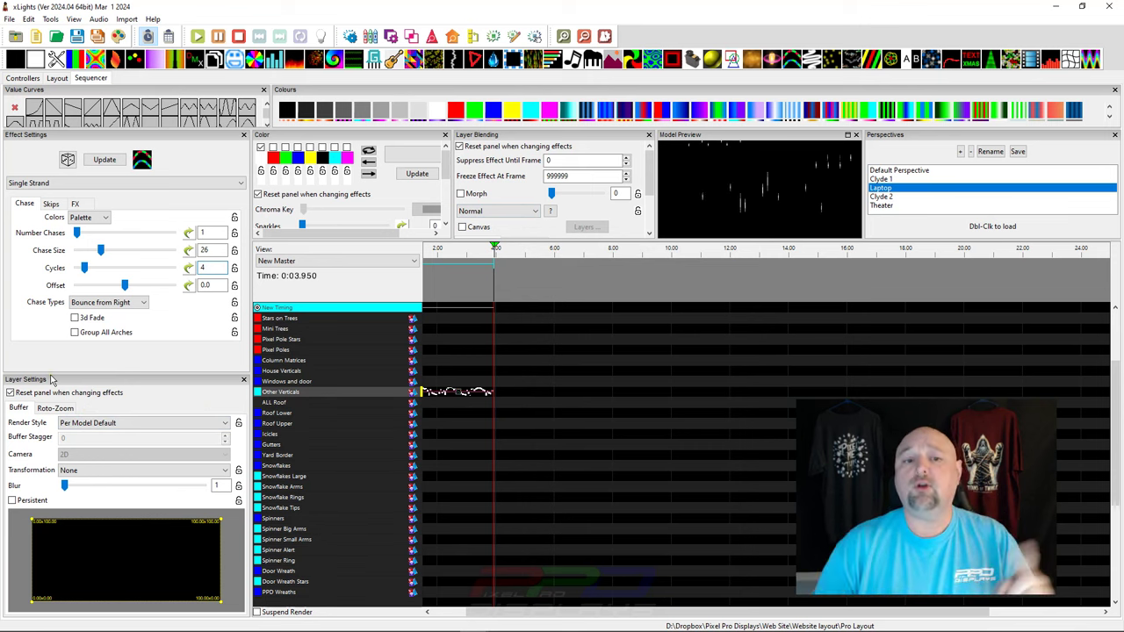
{"action": "left_click", "coordinate": [60, 422]}
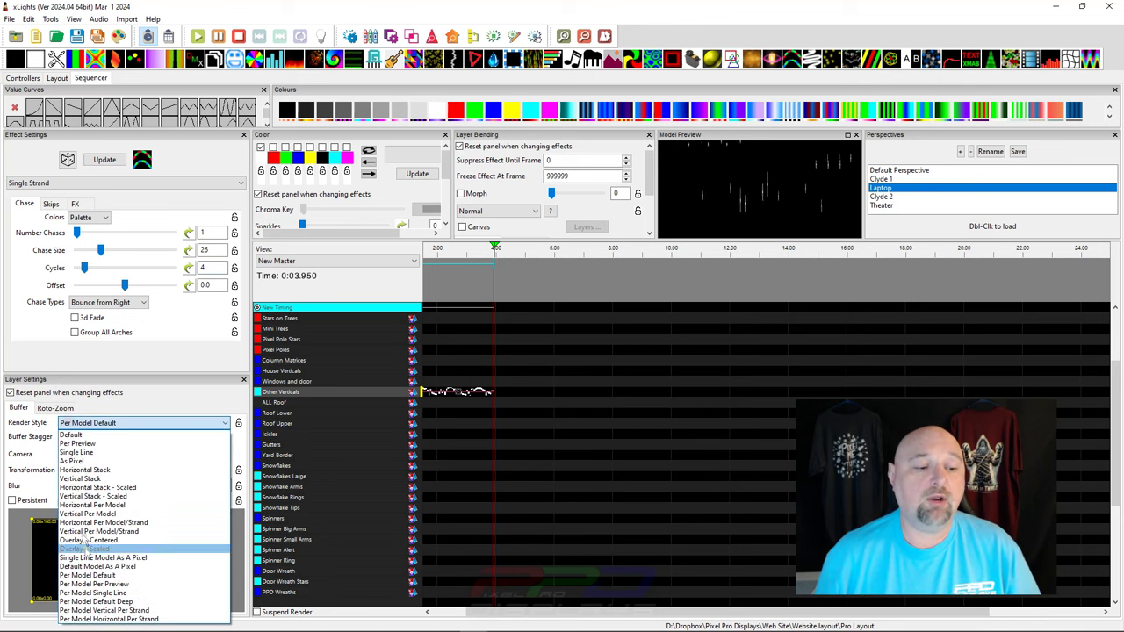
Step: Render the Other Verticals chase Per Model Per Preview with a Rotate CC 90 transformation
{"action": "left_click", "coordinate": [92, 584]}
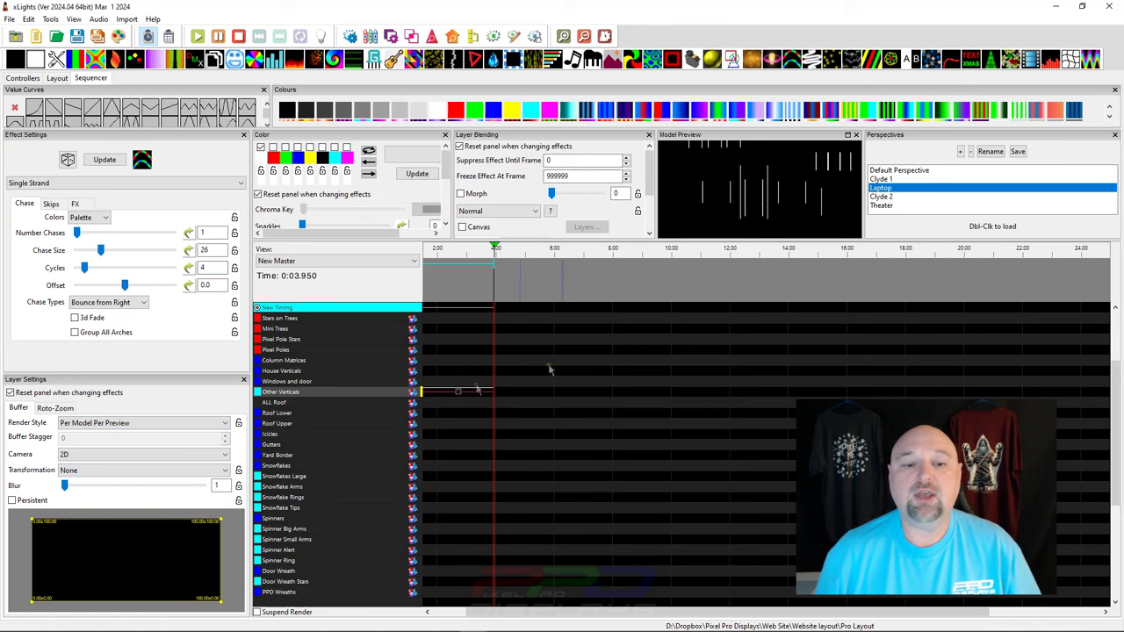
{"action": "left_click", "coordinate": [97, 471]}
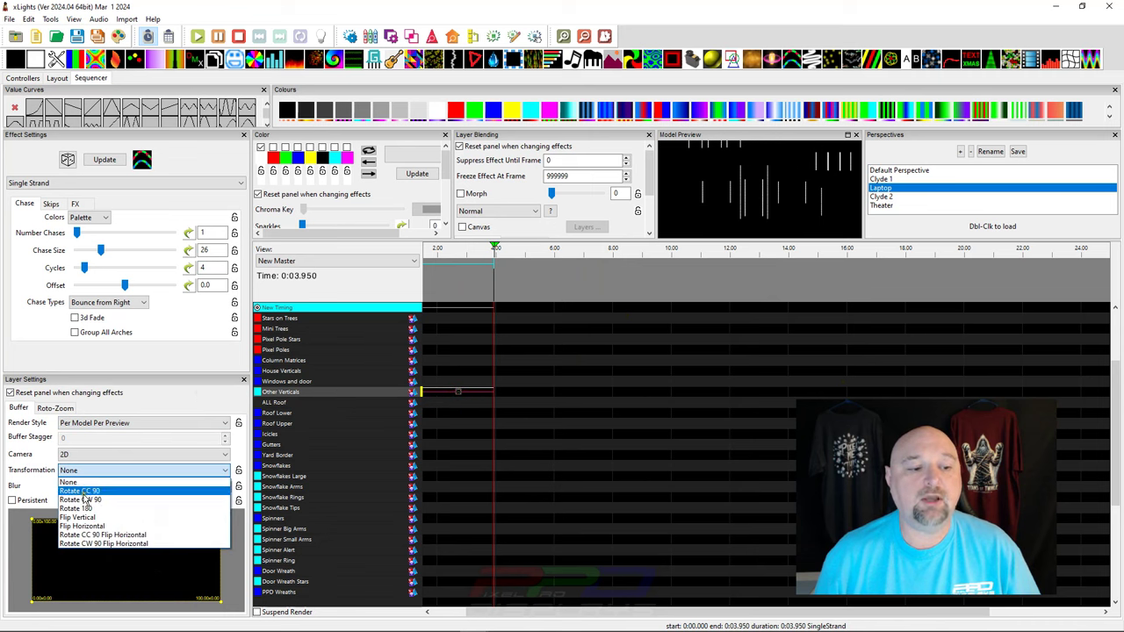
{"action": "left_click", "coordinate": [81, 492]}
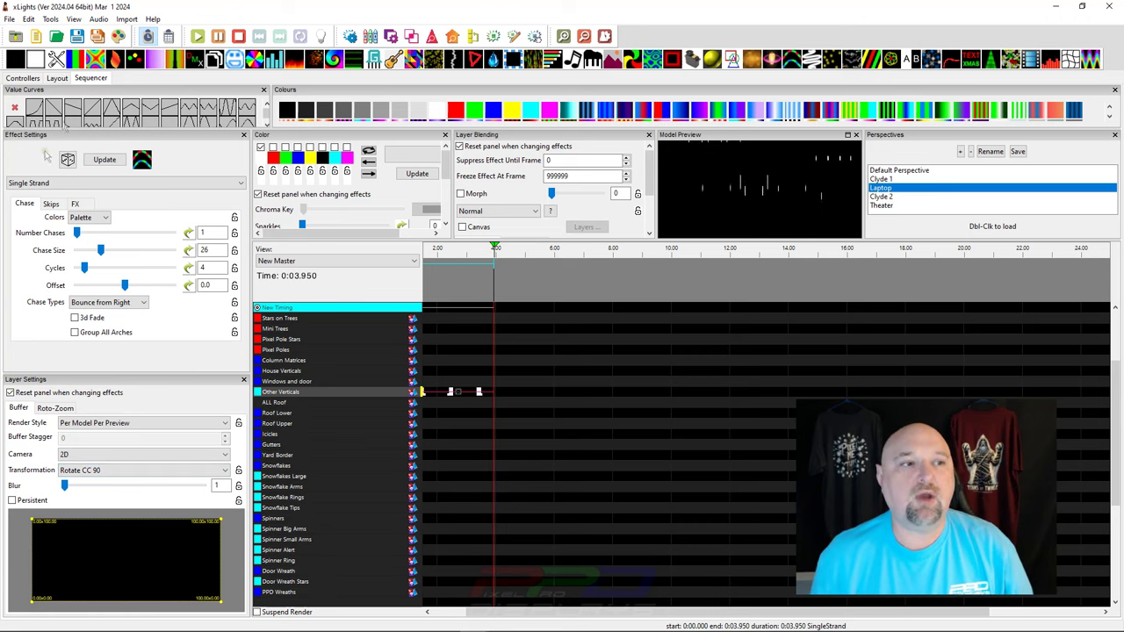
Step: In the Layout, select the Door model and open its SubModels editor
{"action": "left_click", "coordinate": [57, 78]}
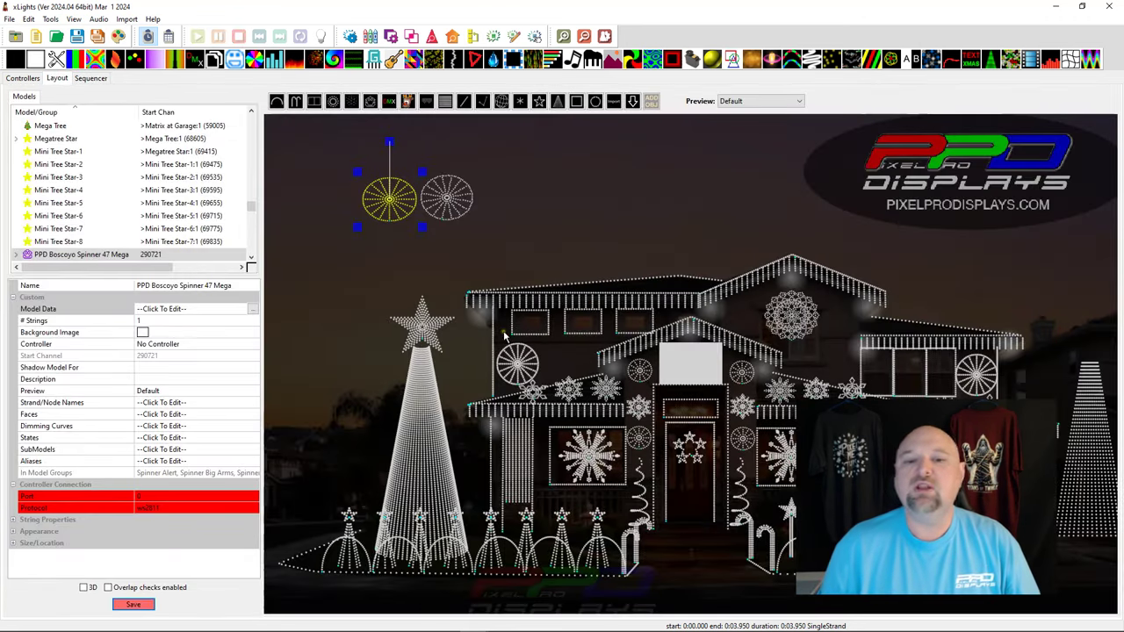
{"action": "left_click", "coordinate": [668, 442]}
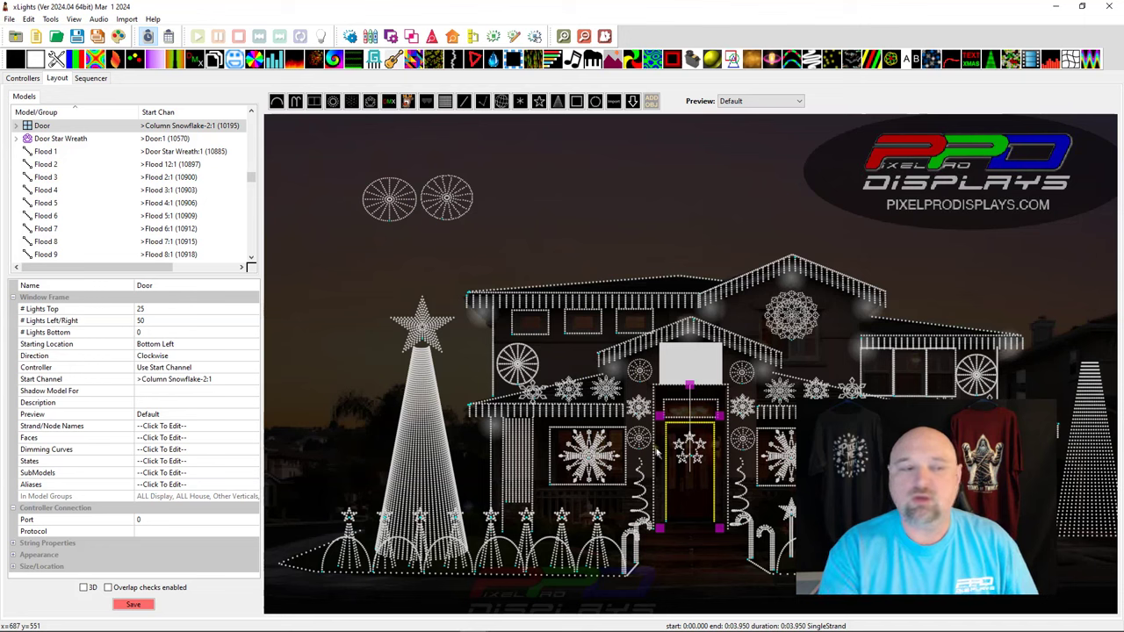
{"action": "left_click", "coordinate": [227, 464]}
{"action": "left_click", "coordinate": [237, 473]}
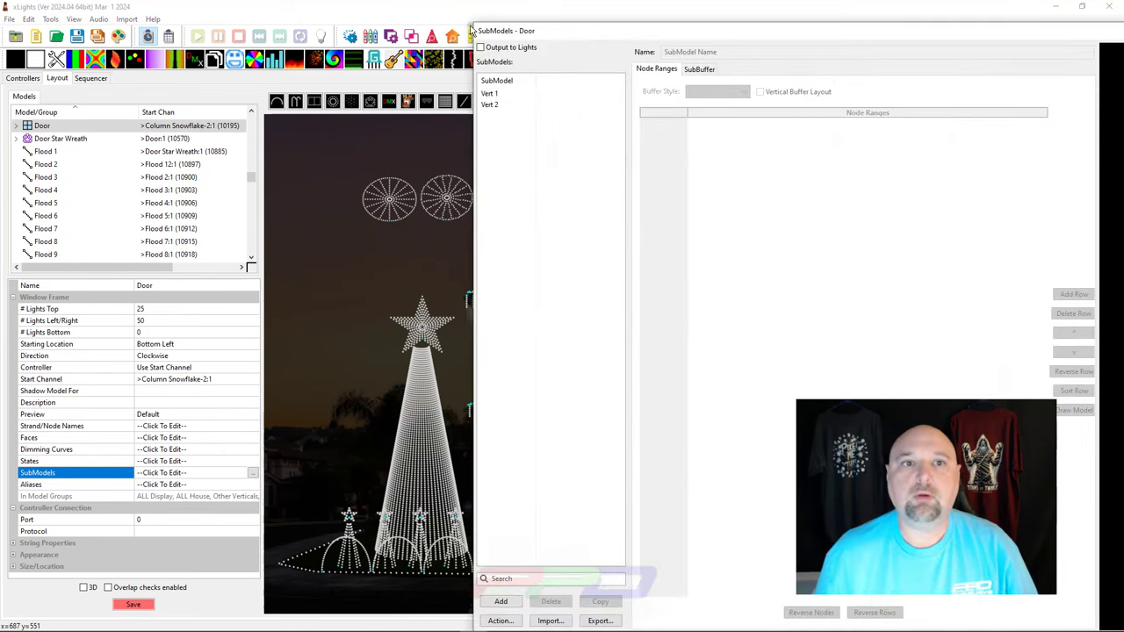
Step: Move the SubModels dialog aside and compare Vert 1 (nodes 1-50) with Vert 2 (nodes 76-125)
{"action": "left_click_drag", "start_coordinate": [478, 31], "coordinate": [518, 50]}
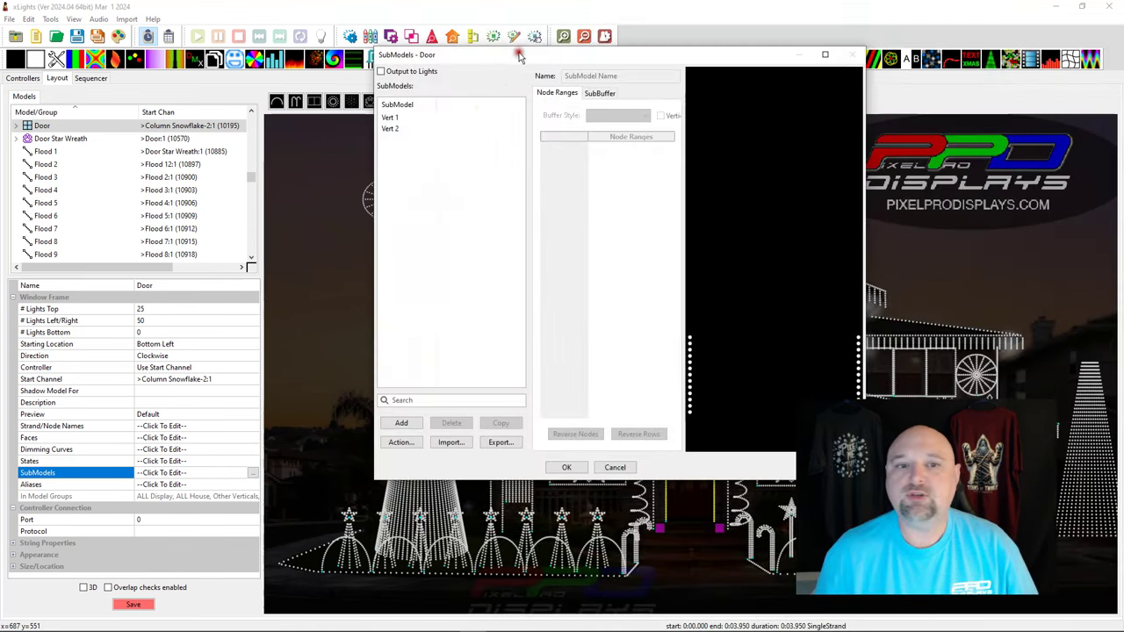
{"action": "left_click", "coordinate": [391, 118]}
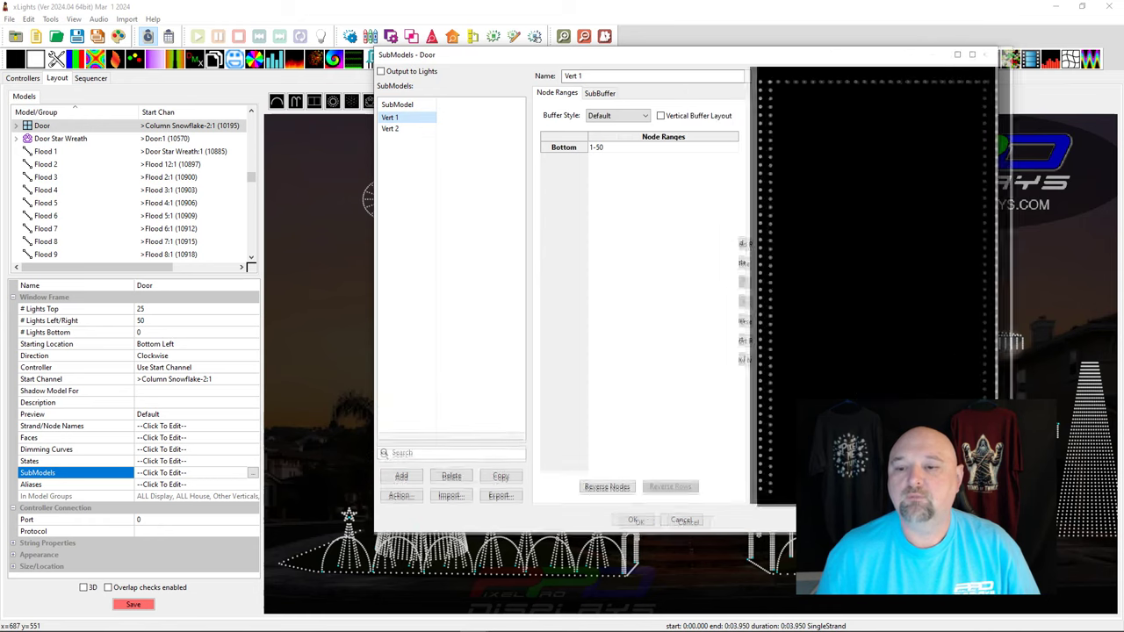
{"action": "left_click", "coordinate": [390, 129]}
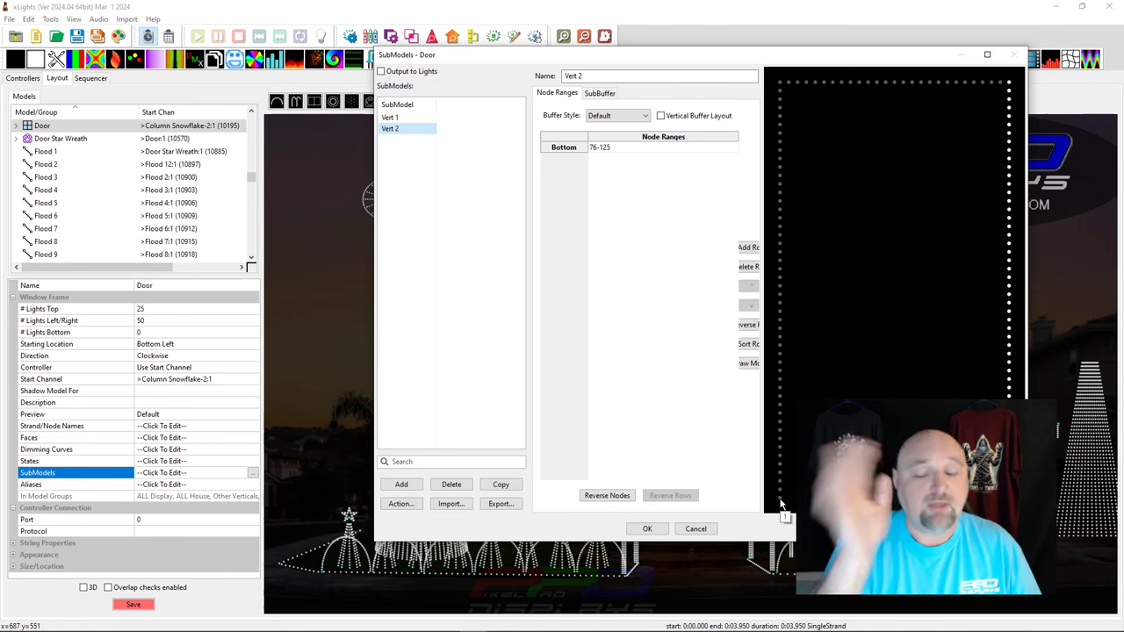
{"action": "left_click", "coordinate": [399, 119]}
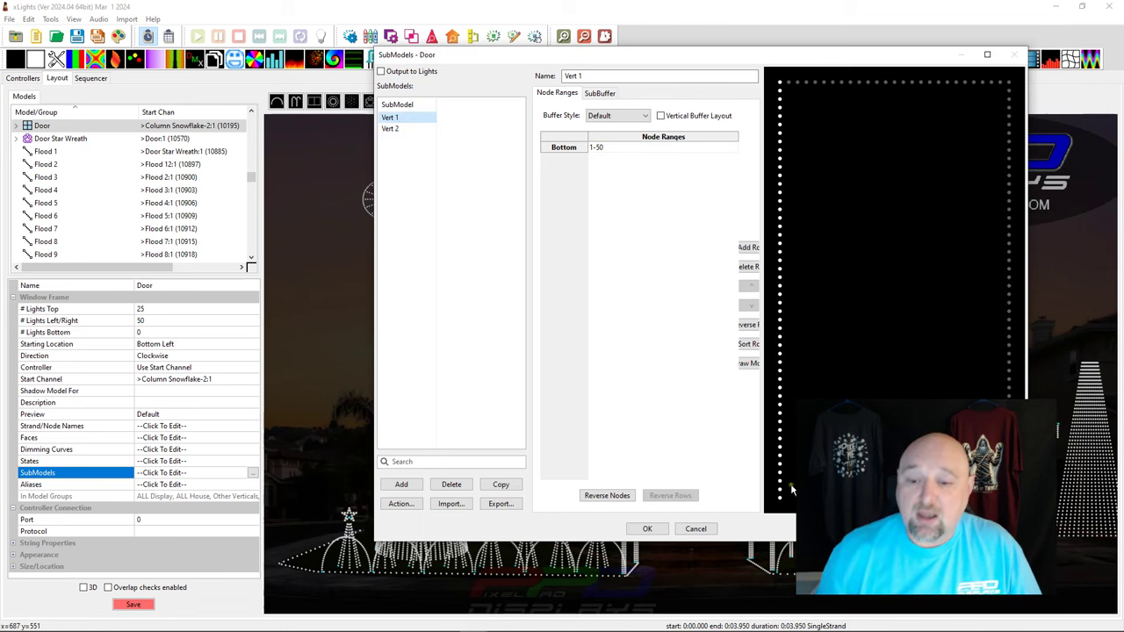
{"action": "mouse_move", "coordinate": [782, 503]}
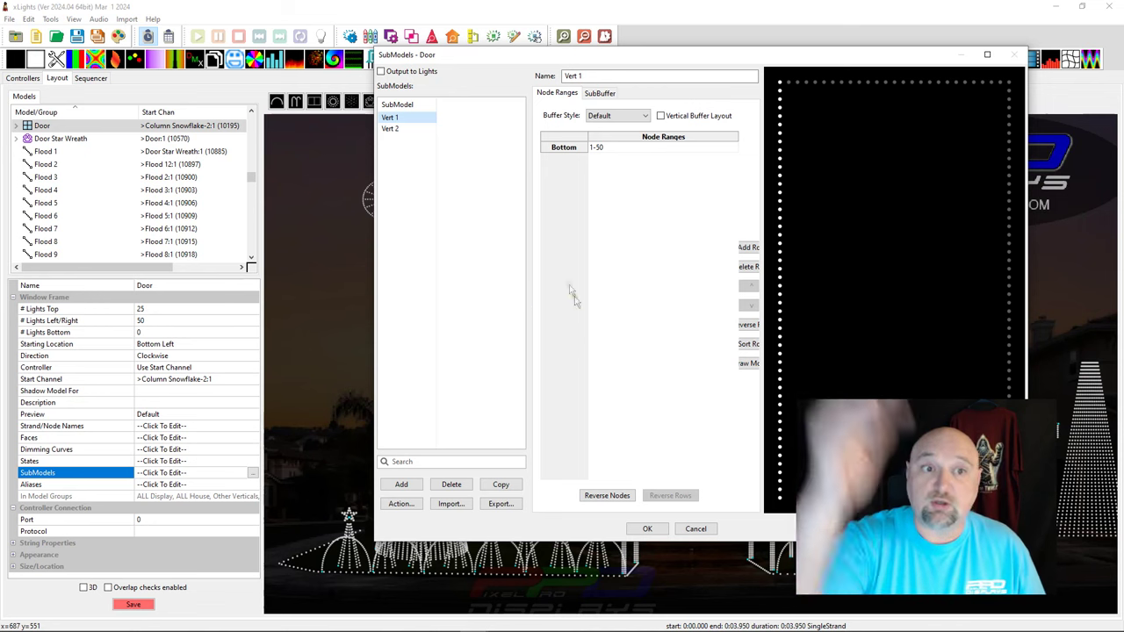
Step: Select Vert 2 to show its 76-125 node range with the Default buffer style
{"action": "left_click", "coordinate": [402, 129]}
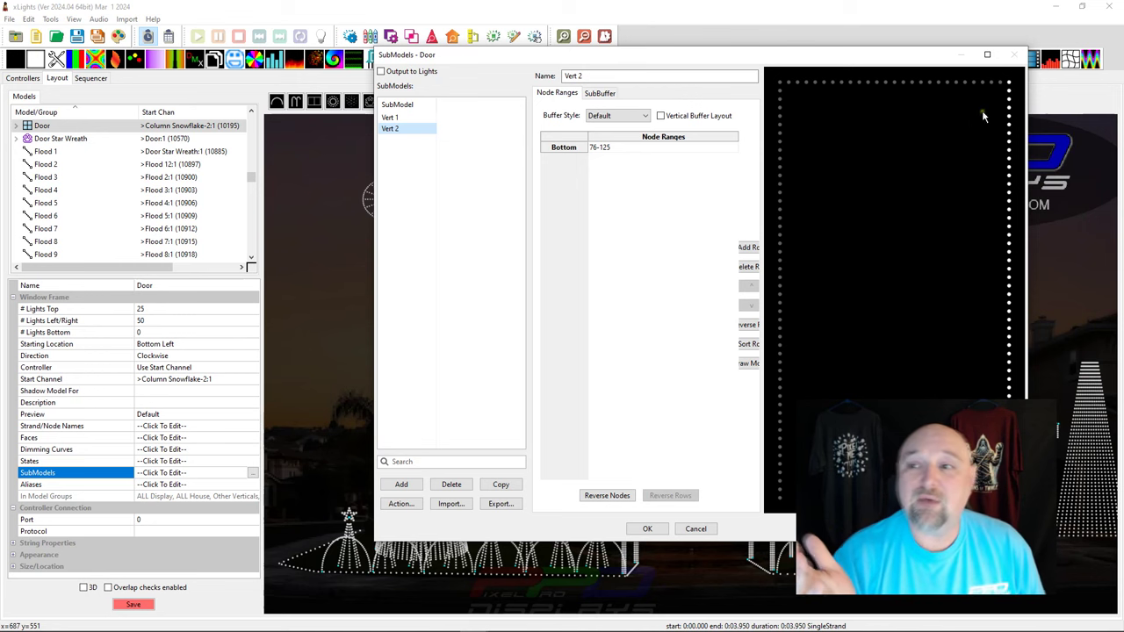
Step: Cancel the Door submodel editor, then zoom and pan the layout to bring the spinners into view
{"action": "left_click", "coordinate": [694, 530]}
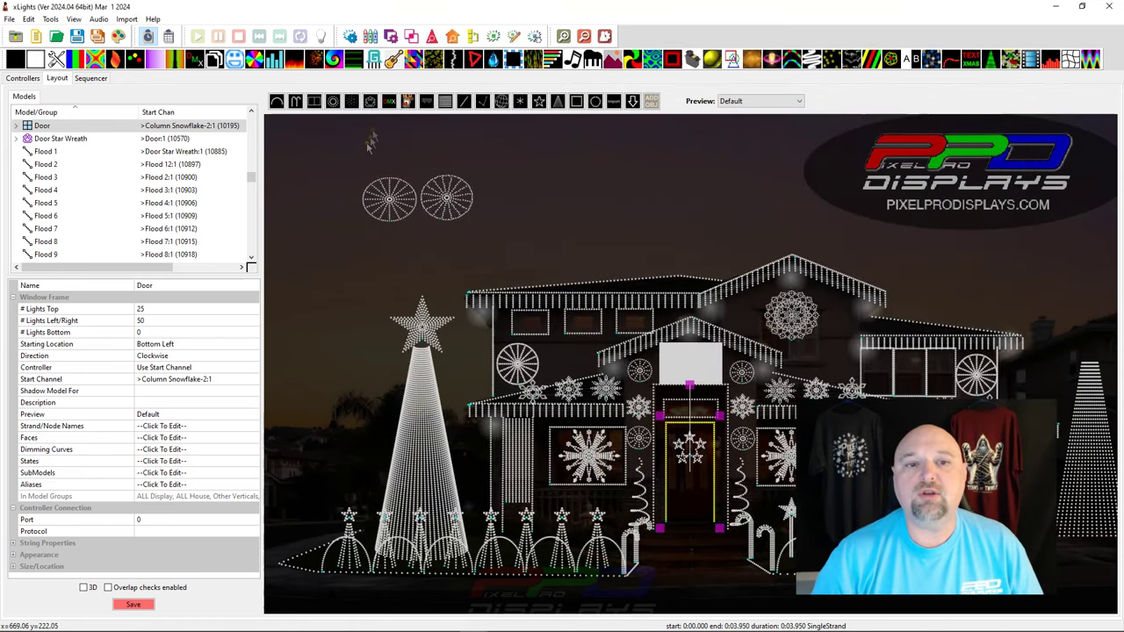
{"action": "scroll", "coordinate": [389, 245], "scroll_direction": "up", "scroll_amount": 3}
{"action": "left_click_drag", "start_coordinate": [339, 215], "coordinate": [415, 232]}
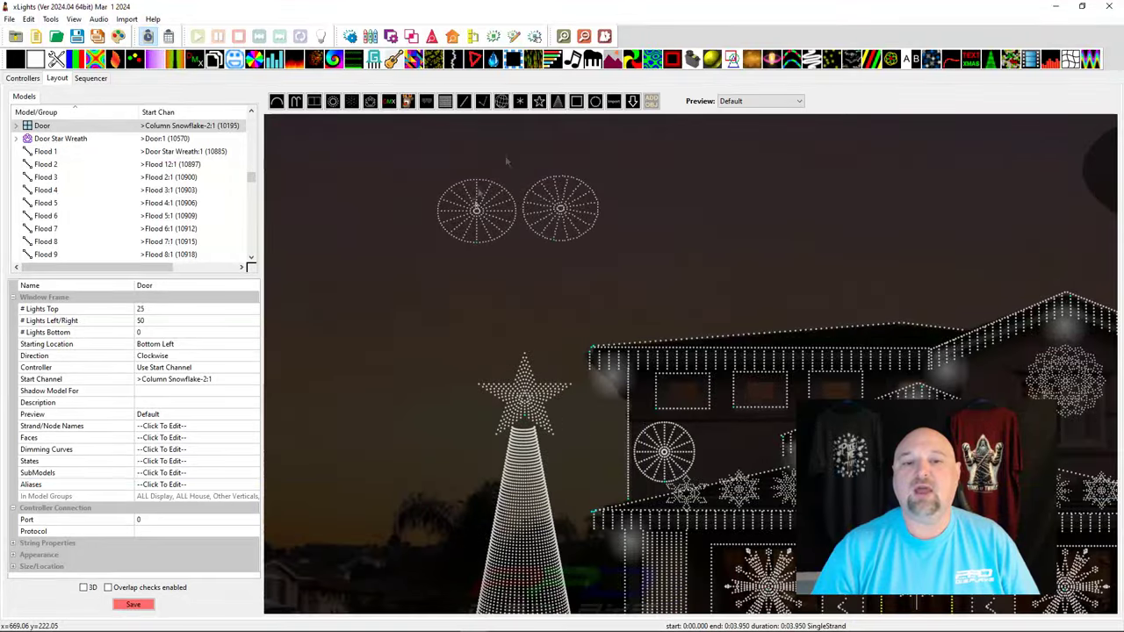
Step: Select the Boscoyo 46 MegaSpinner, nudge it slightly, then reselect PPD Boscoyo Spinner 47 Mega
{"action": "left_click", "coordinate": [466, 209]}
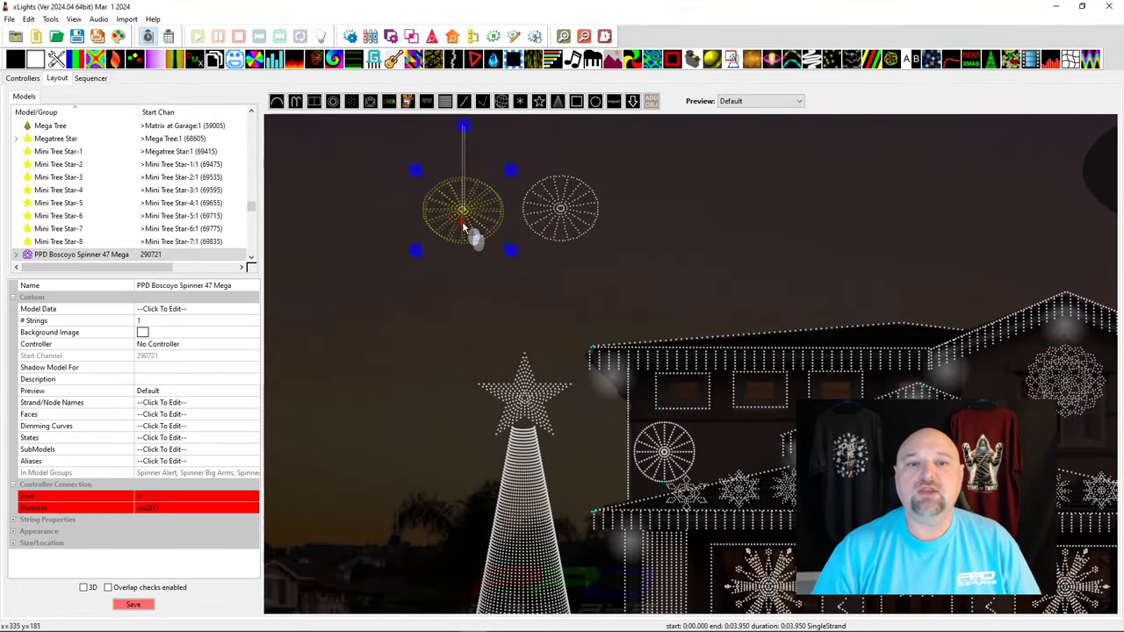
{"action": "left_click", "coordinate": [561, 215]}
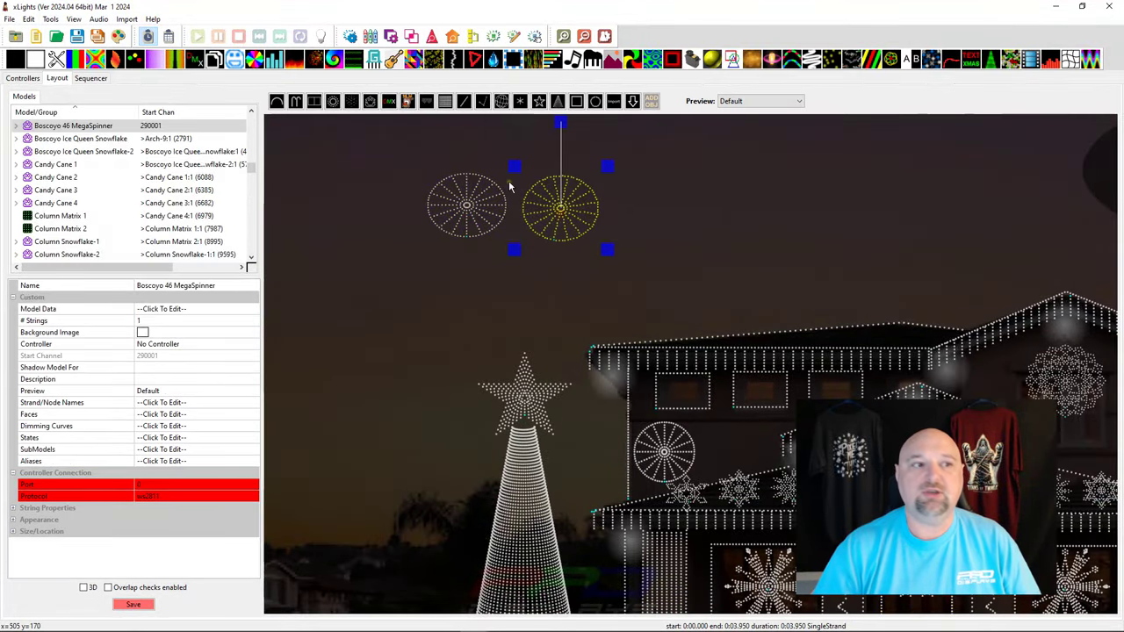
{"action": "left_click_drag", "start_coordinate": [570, 211], "coordinate": [569, 206]}
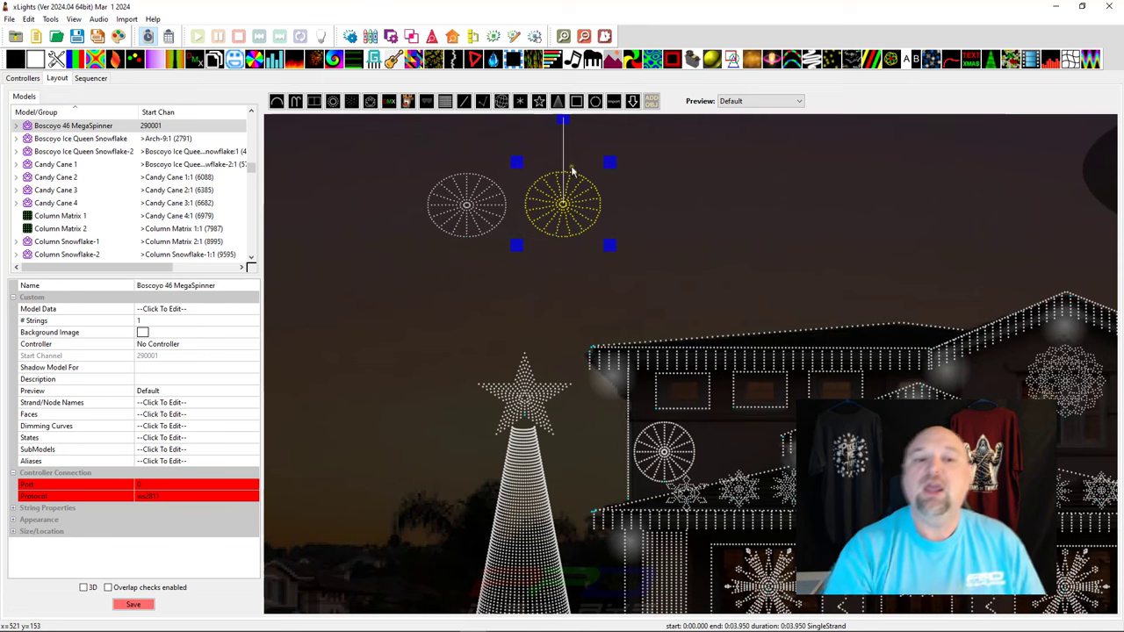
{"action": "left_click", "coordinate": [484, 231]}
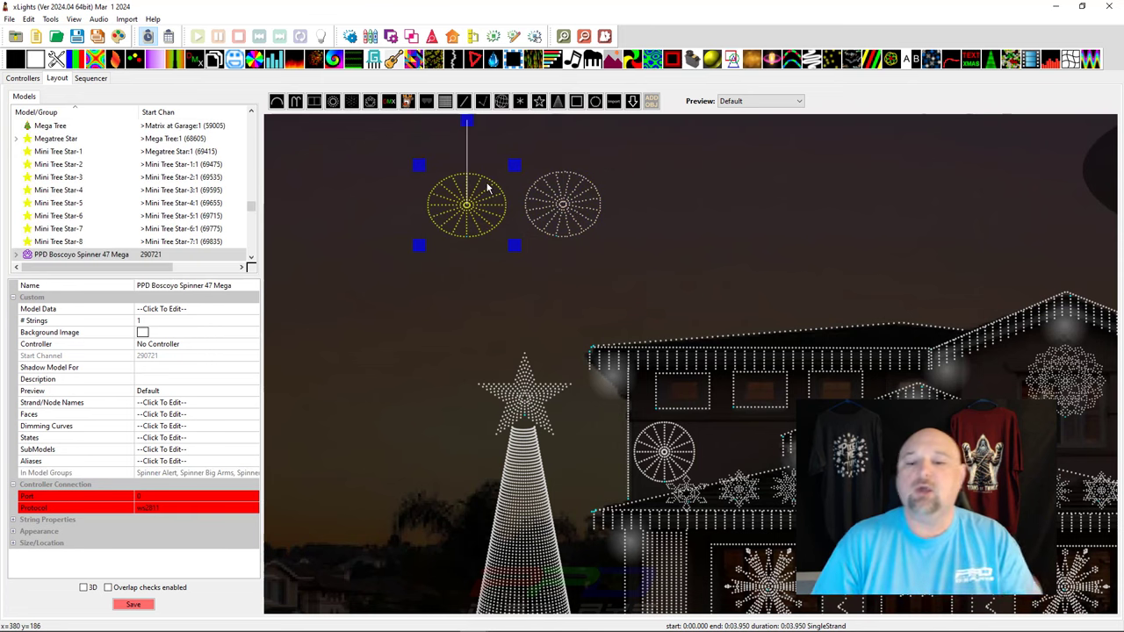
{"action": "scroll", "coordinate": [683, 461], "scroll_direction": "down", "scroll_amount": 3}
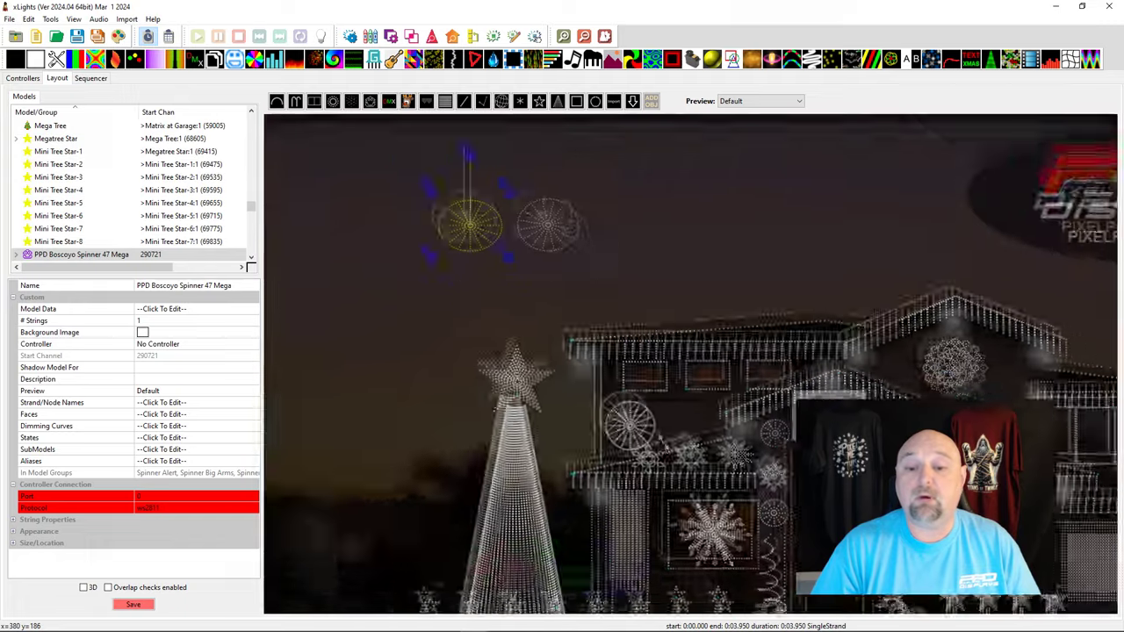
{"action": "scroll", "coordinate": [413, 175], "scroll_direction": "up", "scroll_amount": 3}
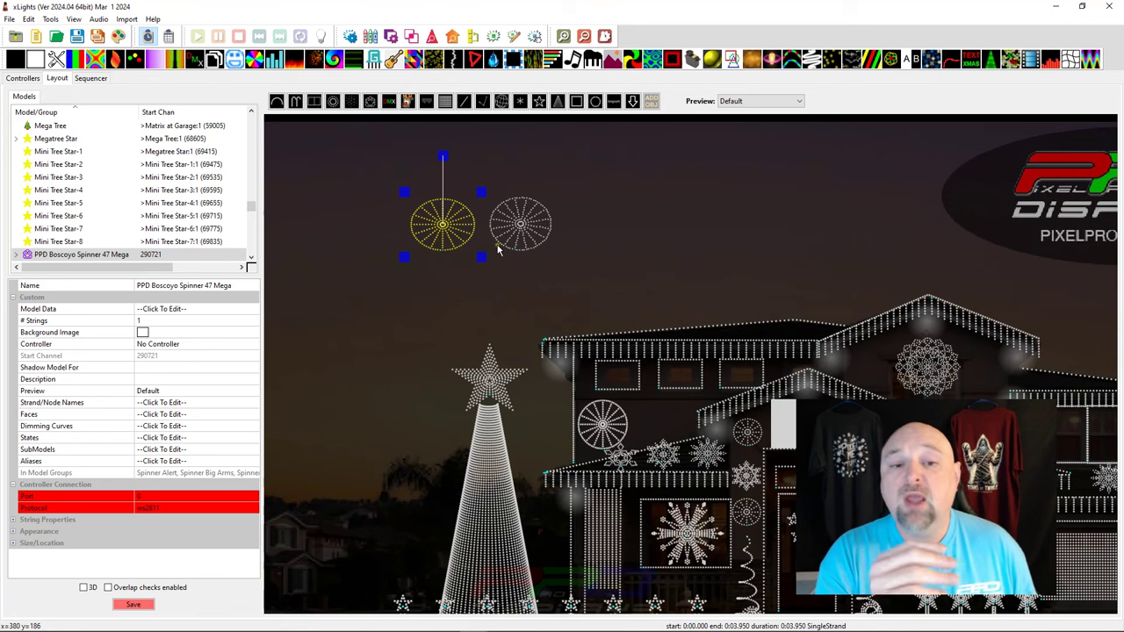
{"action": "left_click", "coordinate": [512, 243]}
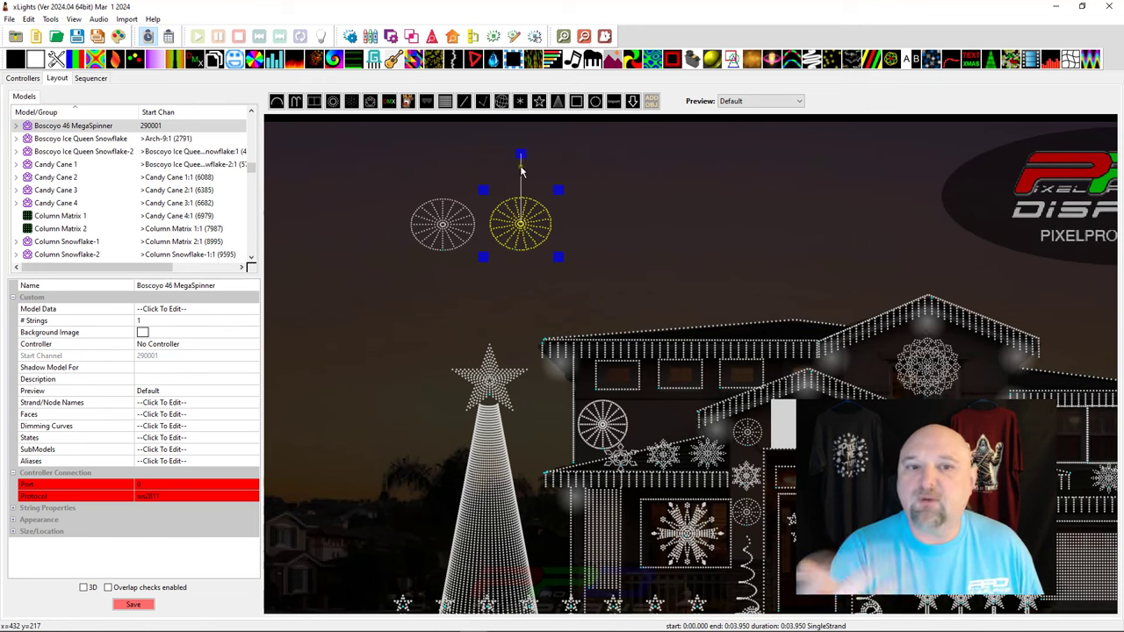
{"action": "scroll", "coordinate": [510, 232], "scroll_direction": "up", "scroll_amount": 5}
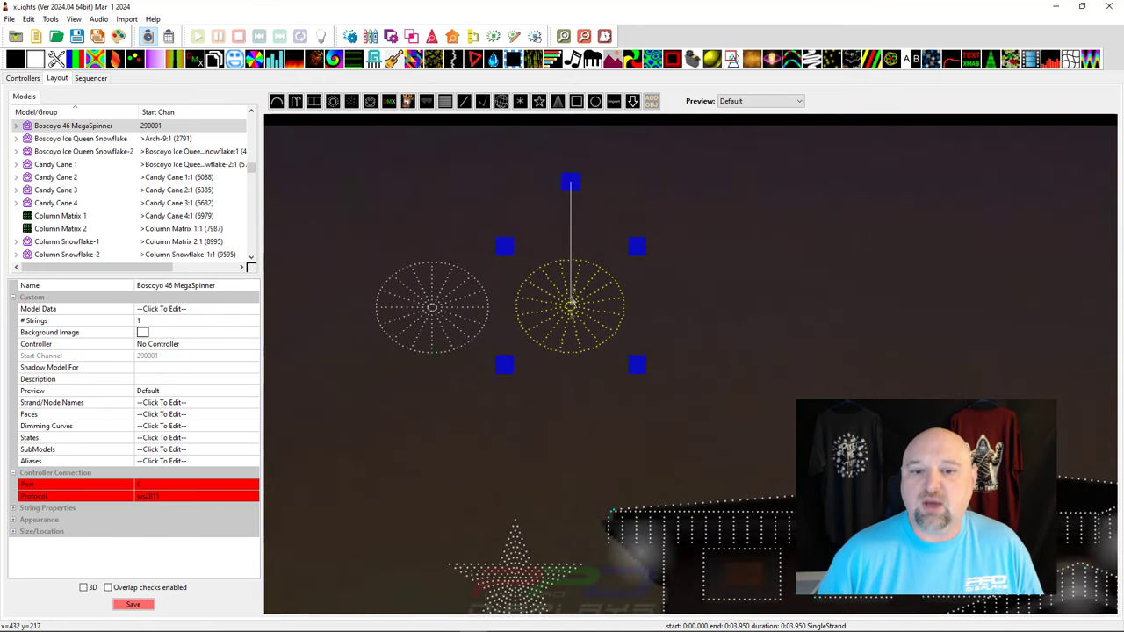
{"action": "left_click_drag", "start_coordinate": [572, 183], "coordinate": [545, 191]}
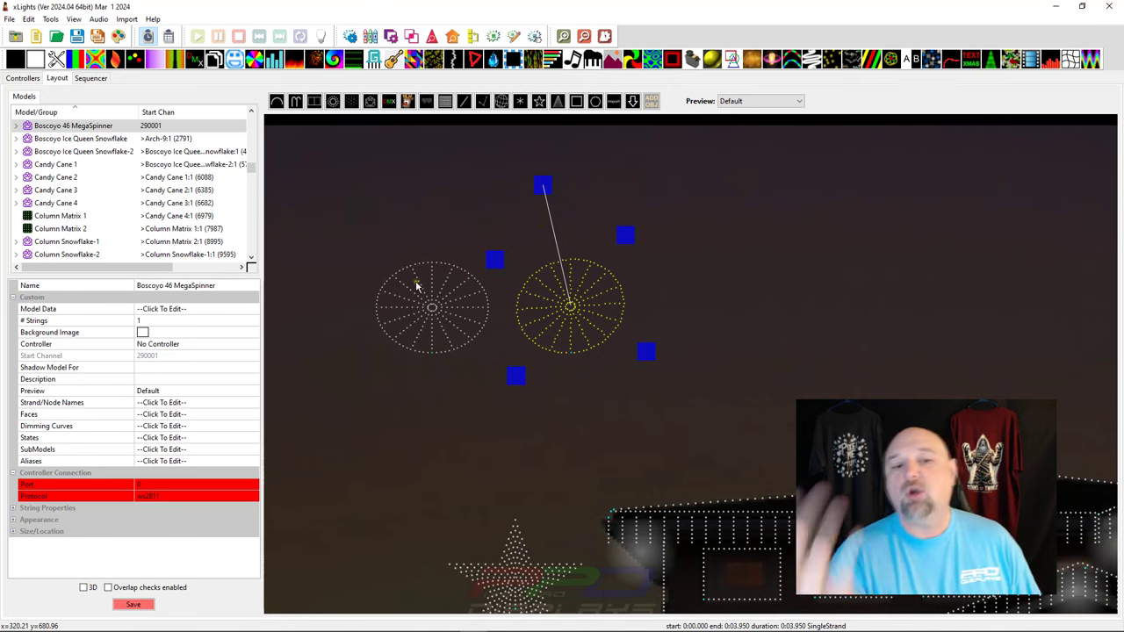
{"action": "left_click_drag", "start_coordinate": [542, 189], "coordinate": [569, 186]}
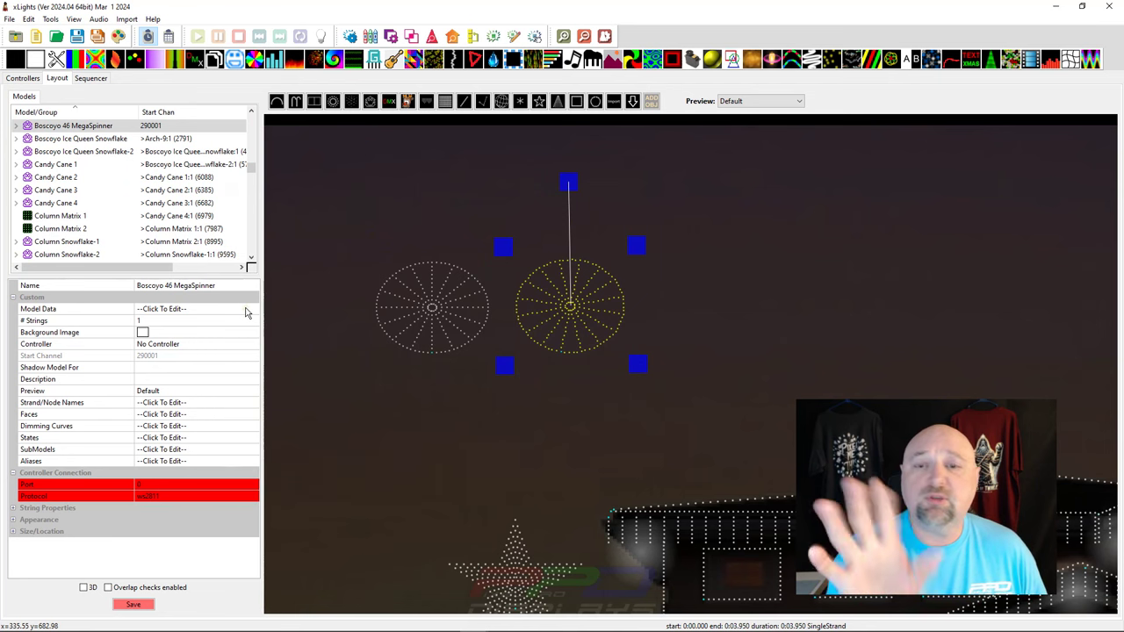
{"action": "left_click", "coordinate": [247, 309]}
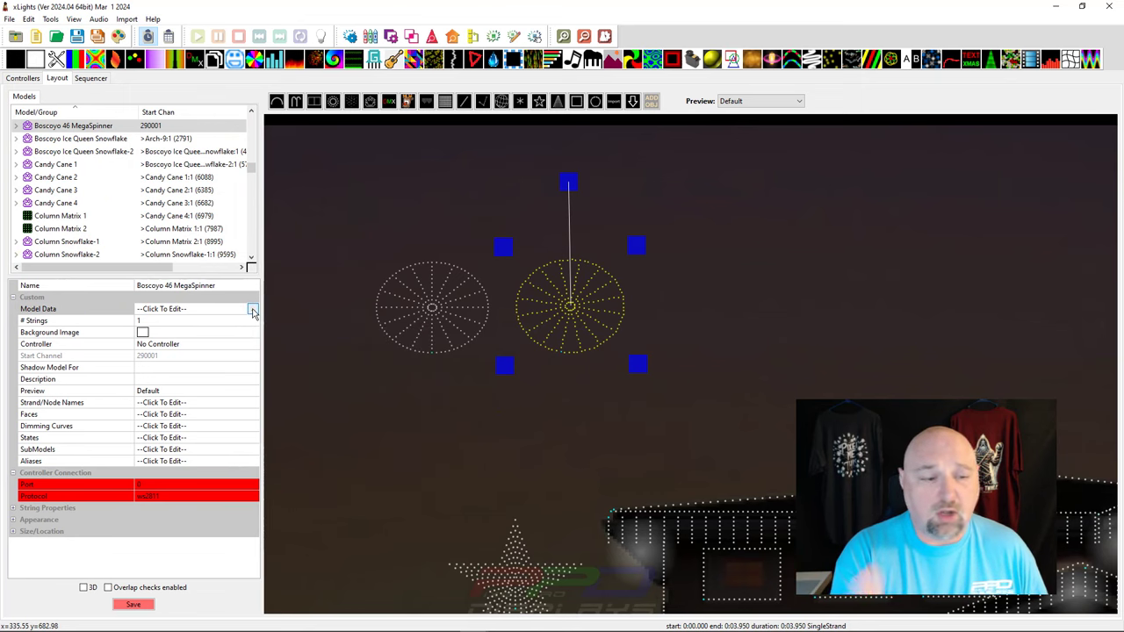
Step: Inspect the MegaSpinner's 69 by 94 custom grid and its rotated preview, then close it
{"action": "left_click", "coordinate": [252, 312]}
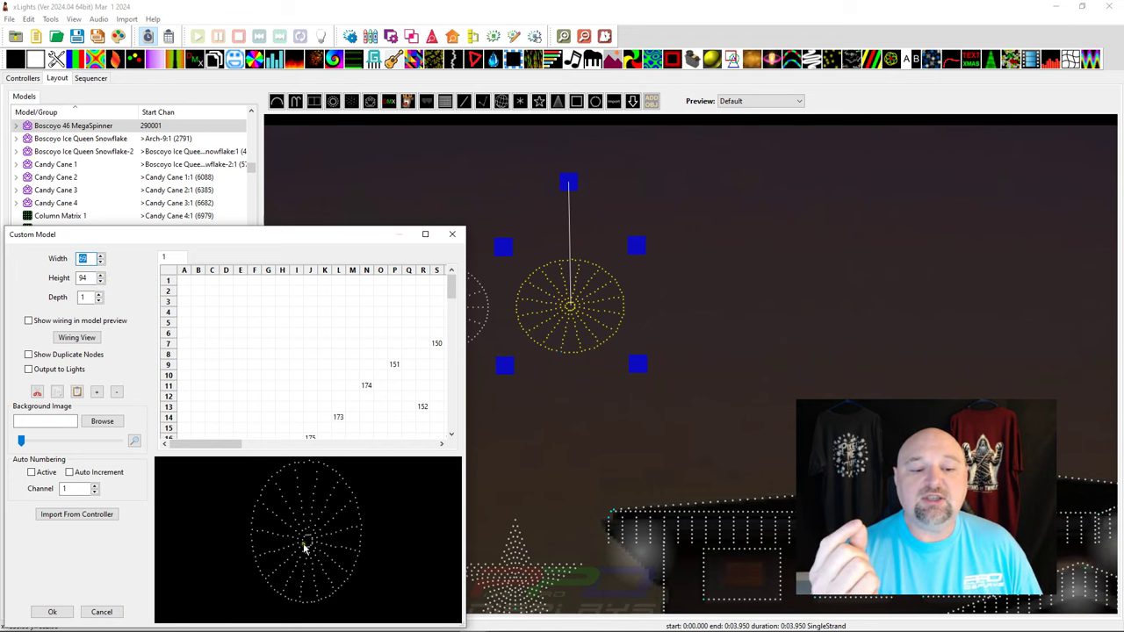
{"action": "left_click", "coordinate": [305, 565]}
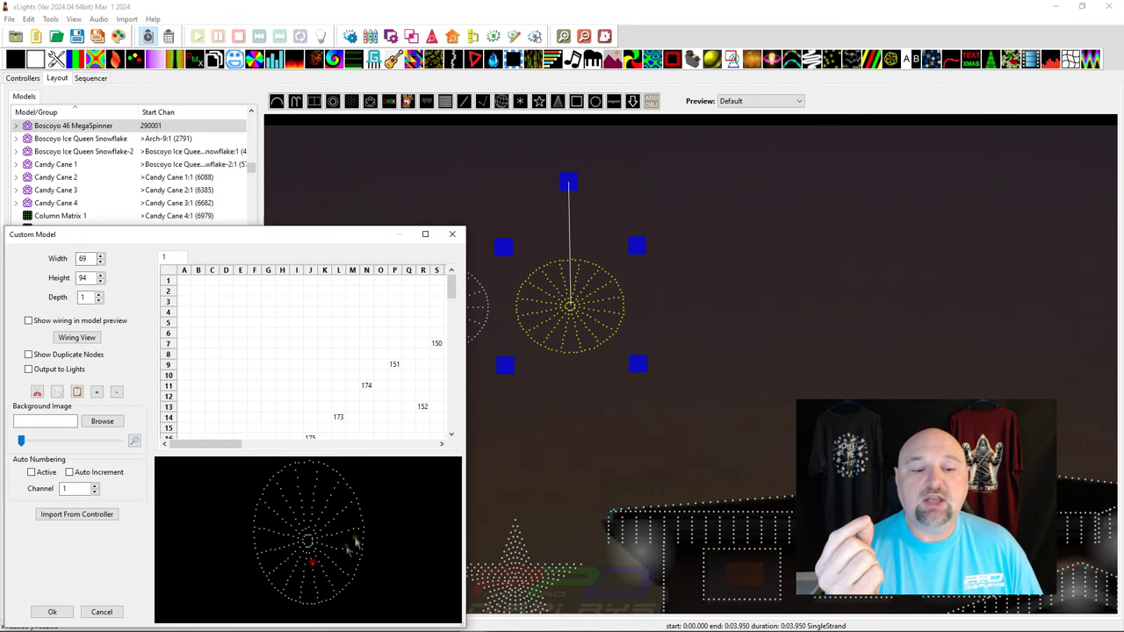
{"action": "mouse_move", "coordinate": [300, 488]}
{"action": "left_mouse_down"}
{"action": "mouse_move", "coordinate": [312, 518]}
{"action": "mouse_move", "coordinate": [306, 490]}
{"action": "left_mouse_up"}
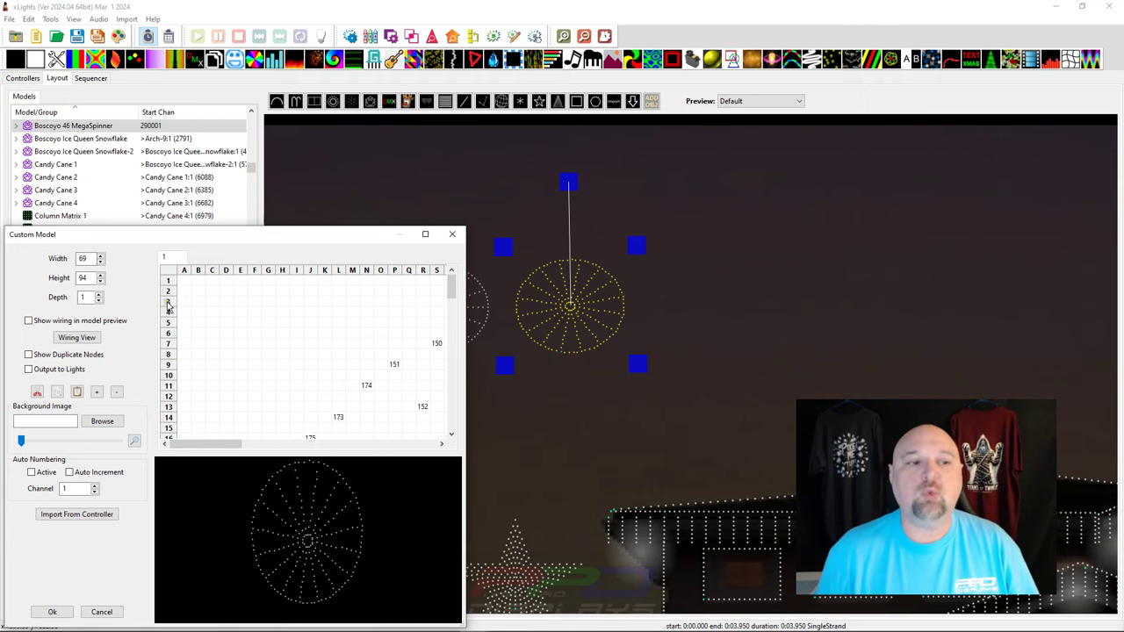
{"action": "left_click", "coordinate": [452, 234]}
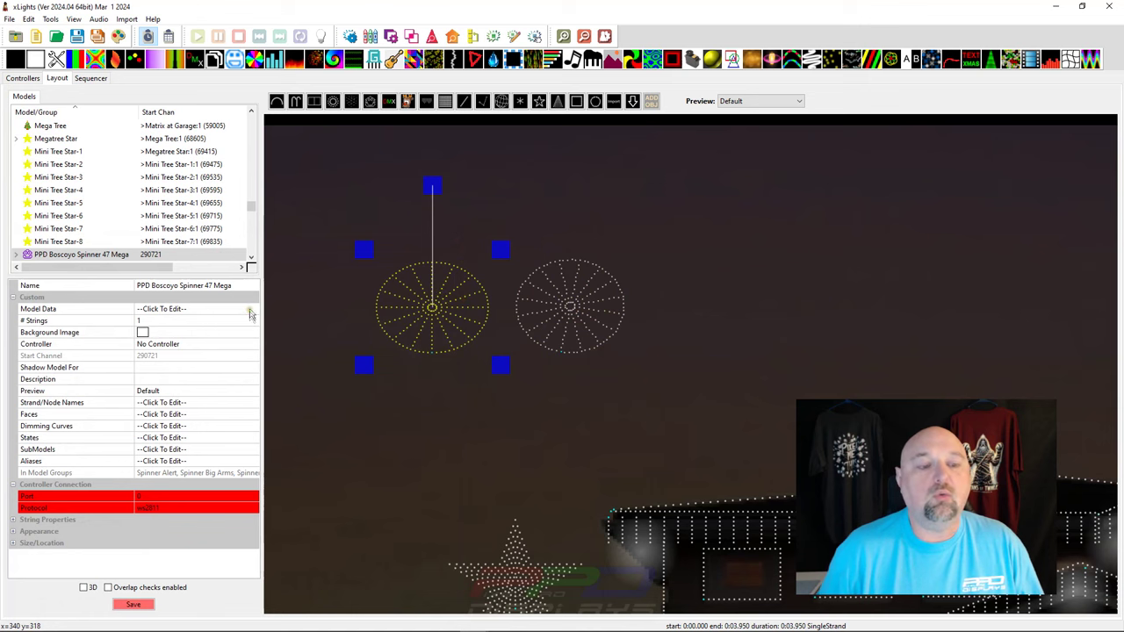
{"action": "left_click", "coordinate": [250, 309]}
{"action": "left_click", "coordinate": [250, 309]}
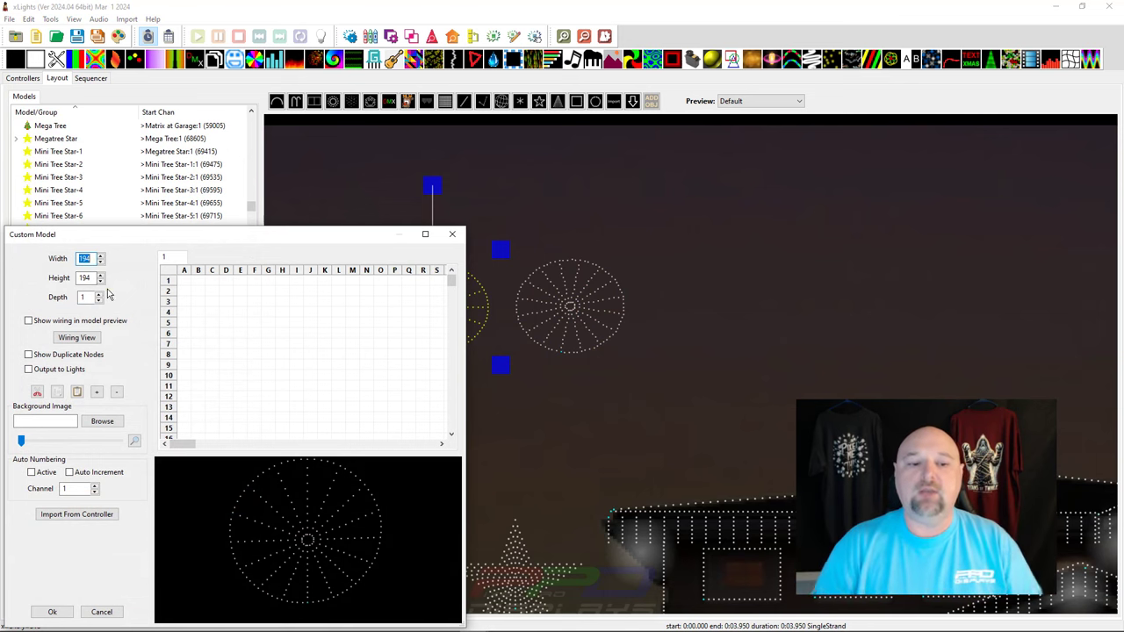
{"action": "left_click", "coordinate": [302, 525]}
{"action": "mouse_move", "coordinate": [301, 525]}
{"action": "left_mouse_down"}
{"action": "mouse_move", "coordinate": [309, 532]}
{"action": "mouse_move", "coordinate": [290, 525]}
{"action": "mouse_move", "coordinate": [296, 533]}
{"action": "mouse_move", "coordinate": [295, 517]}
{"action": "left_mouse_up"}
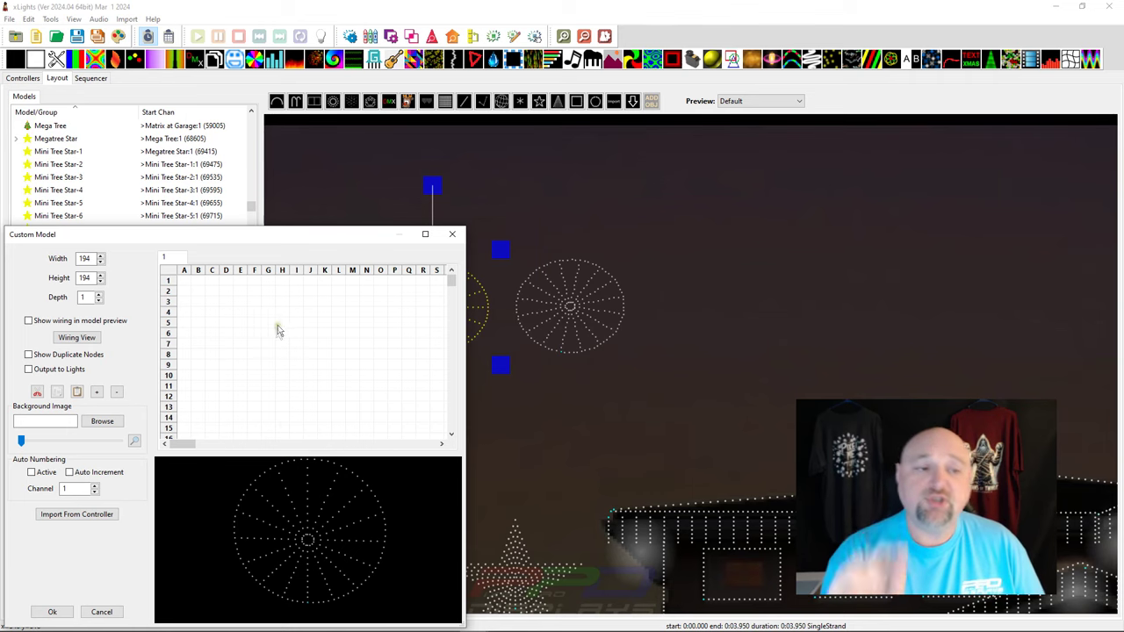
{"action": "double_click", "coordinate": [85, 259]}
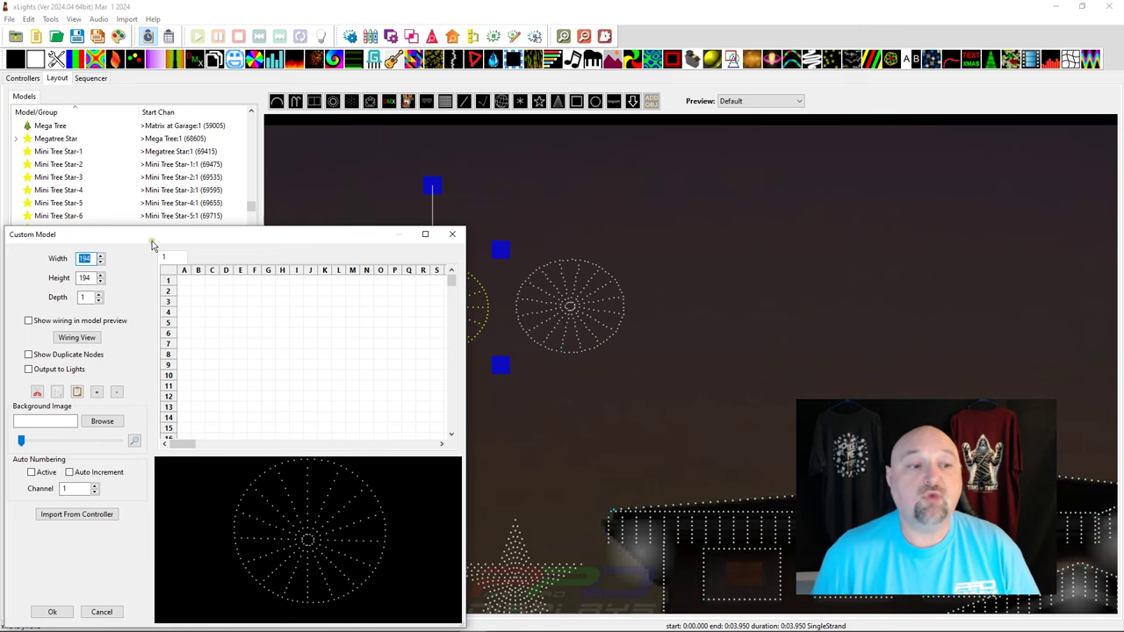
{"action": "left_click_drag", "start_coordinate": [158, 239], "coordinate": [647, 161]}
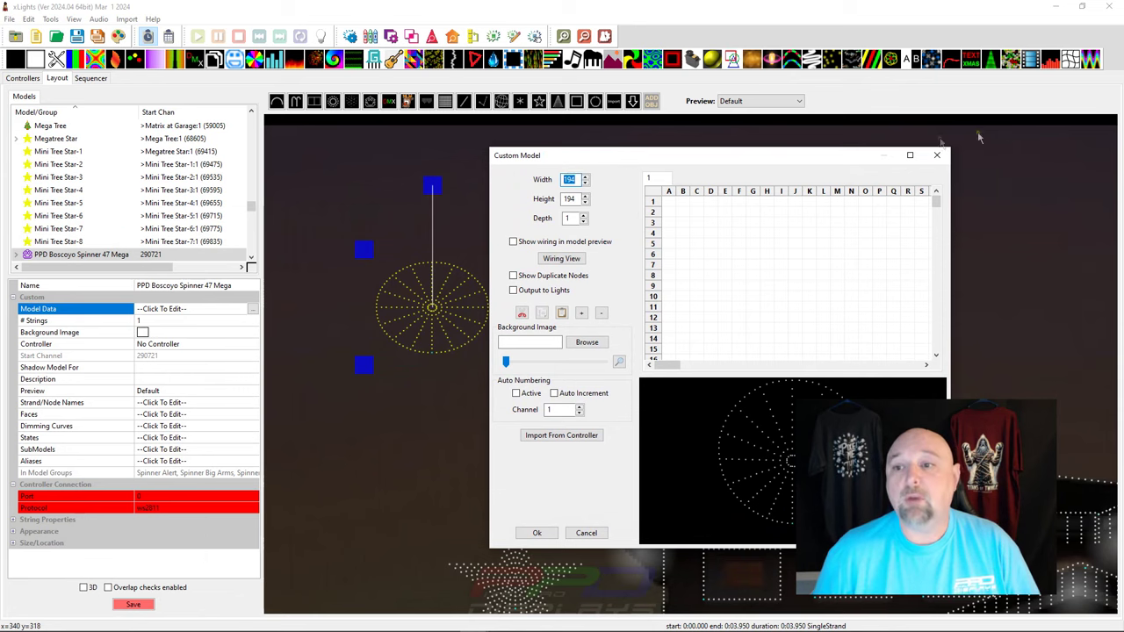
{"action": "left_click", "coordinate": [944, 158]}
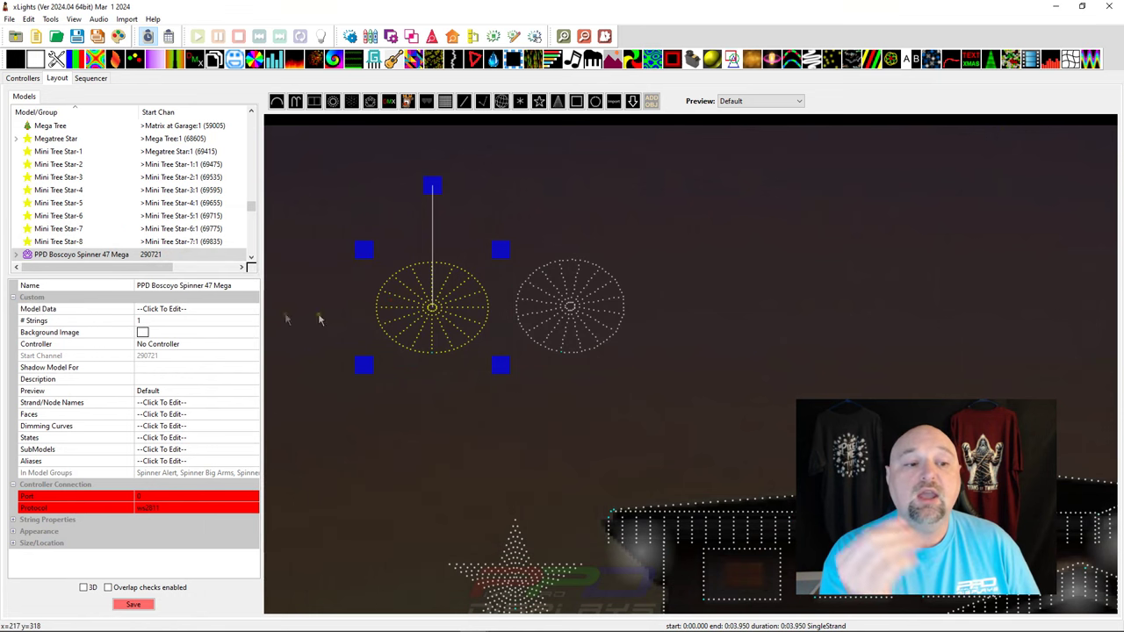
Step: Open the spinner's 194 by 194 Model Data grid and reposition the window over the layout
{"action": "left_click", "coordinate": [252, 287]}
{"action": "left_click", "coordinate": [251, 308]}
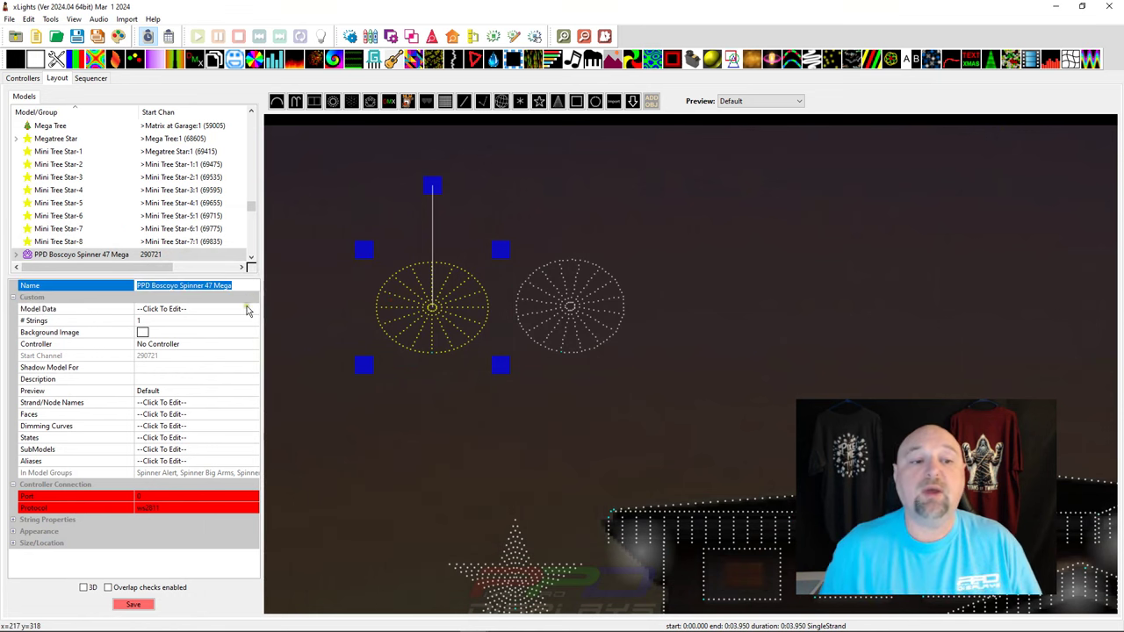
{"action": "left_click", "coordinate": [252, 308]}
{"action": "left_click_drag", "start_coordinate": [182, 239], "coordinate": [567, 86]}
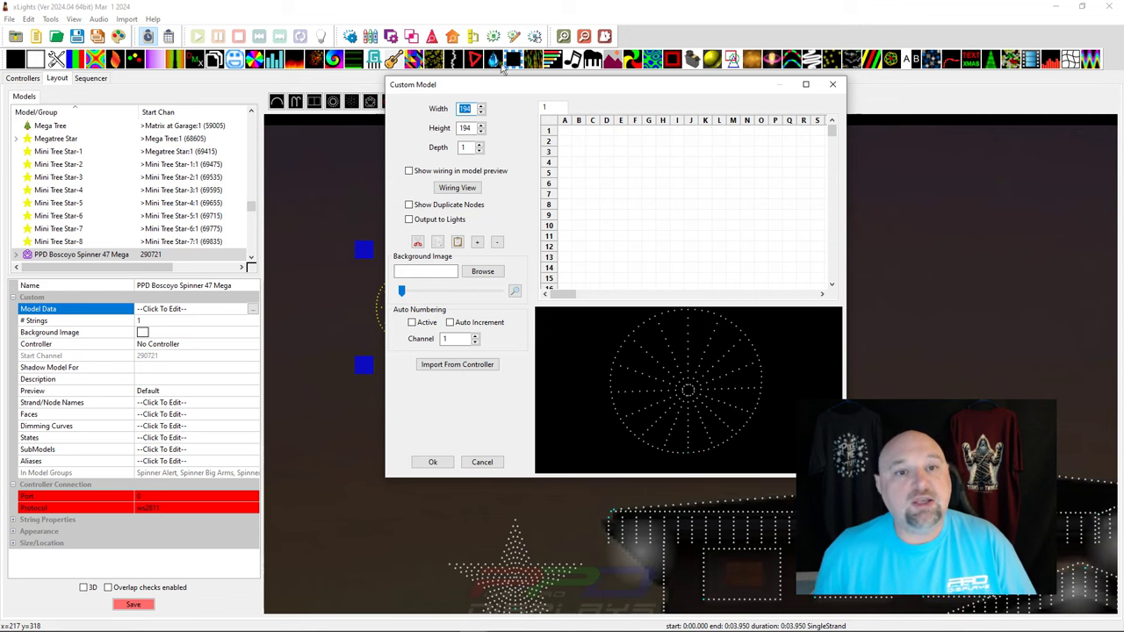
{"action": "left_click_drag", "start_coordinate": [492, 85], "coordinate": [786, 82]}
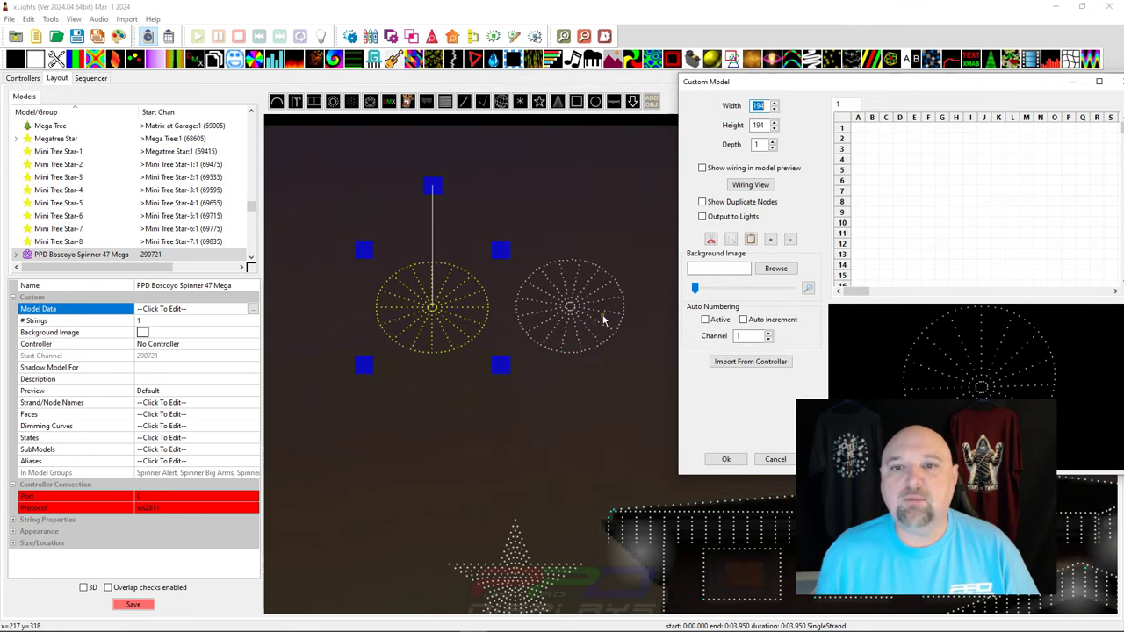
{"action": "left_click_drag", "start_coordinate": [797, 87], "coordinate": [449, 55]}
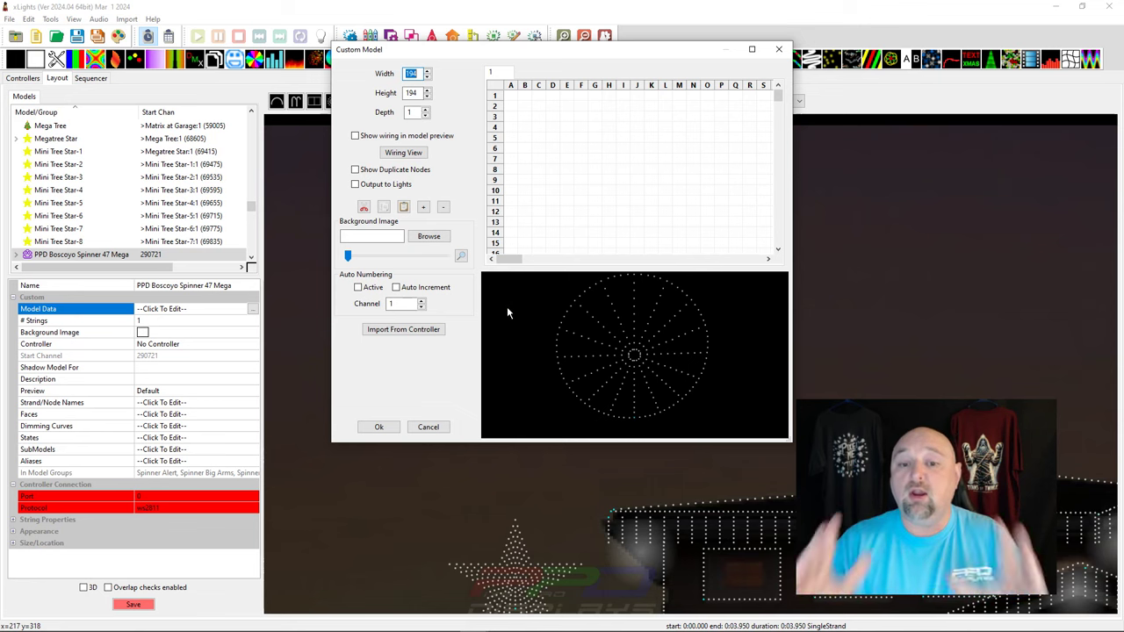
Step: Compute 194*194 in Windows Calculator, giving 37,636
{"action": "key", "text": "XF86Calculator"}
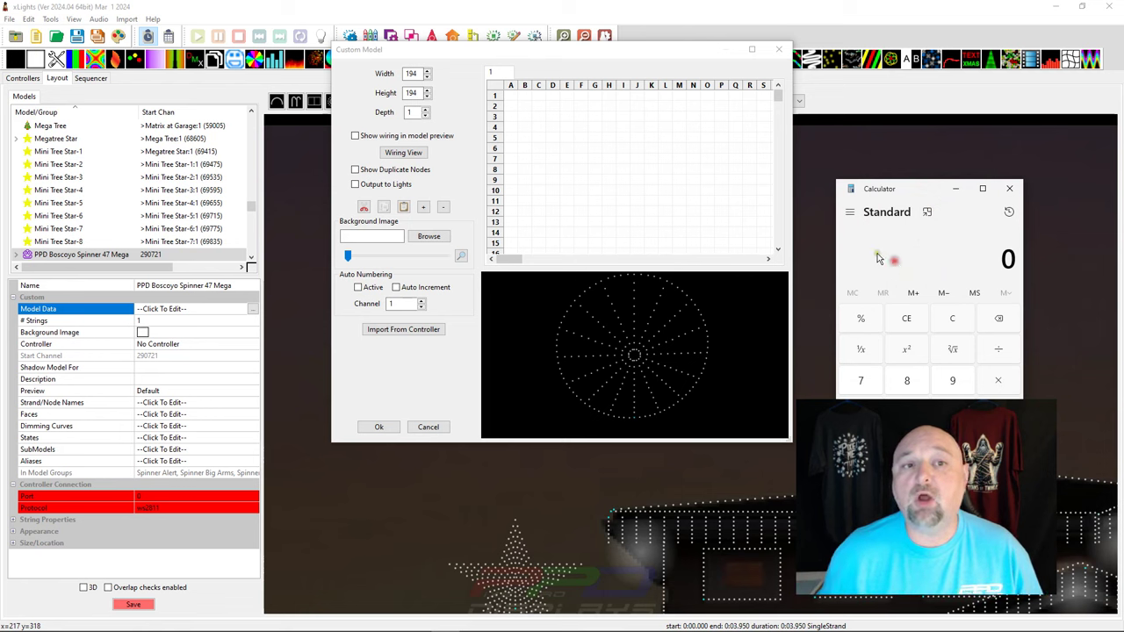
{"action": "type", "text": "194"}
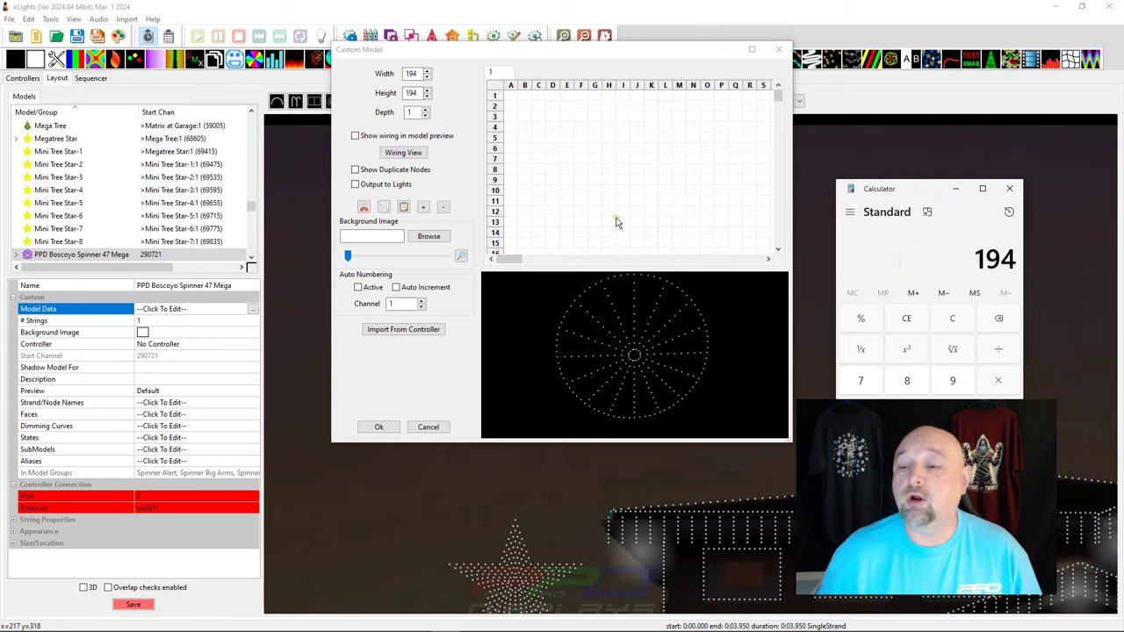
{"action": "type", "text": "*194"}
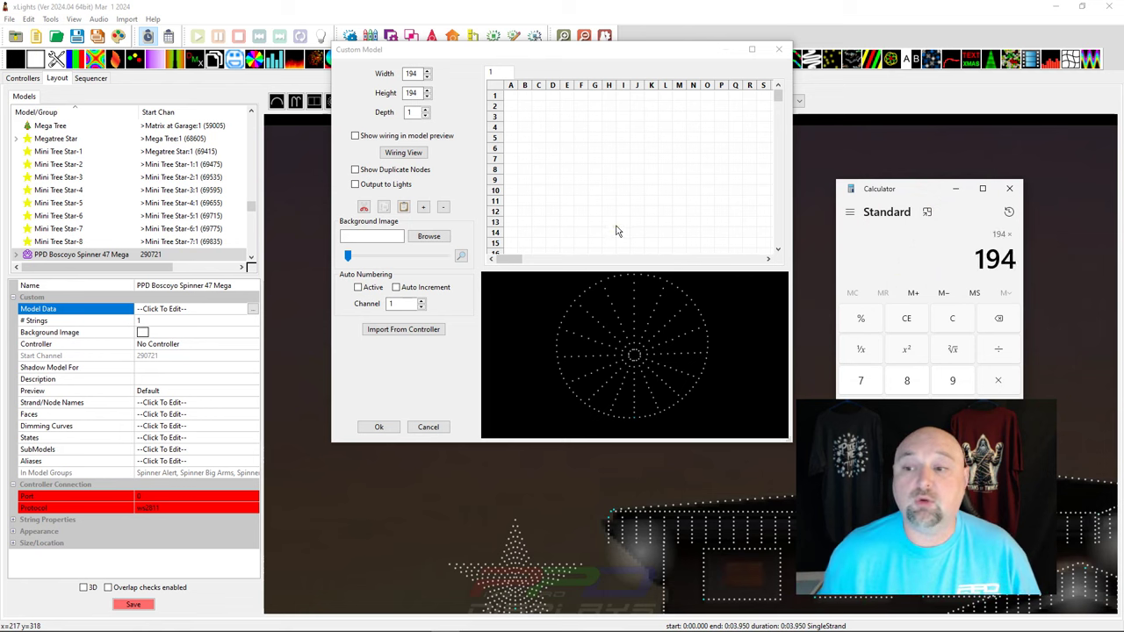
{"action": "key", "text": "Return"}
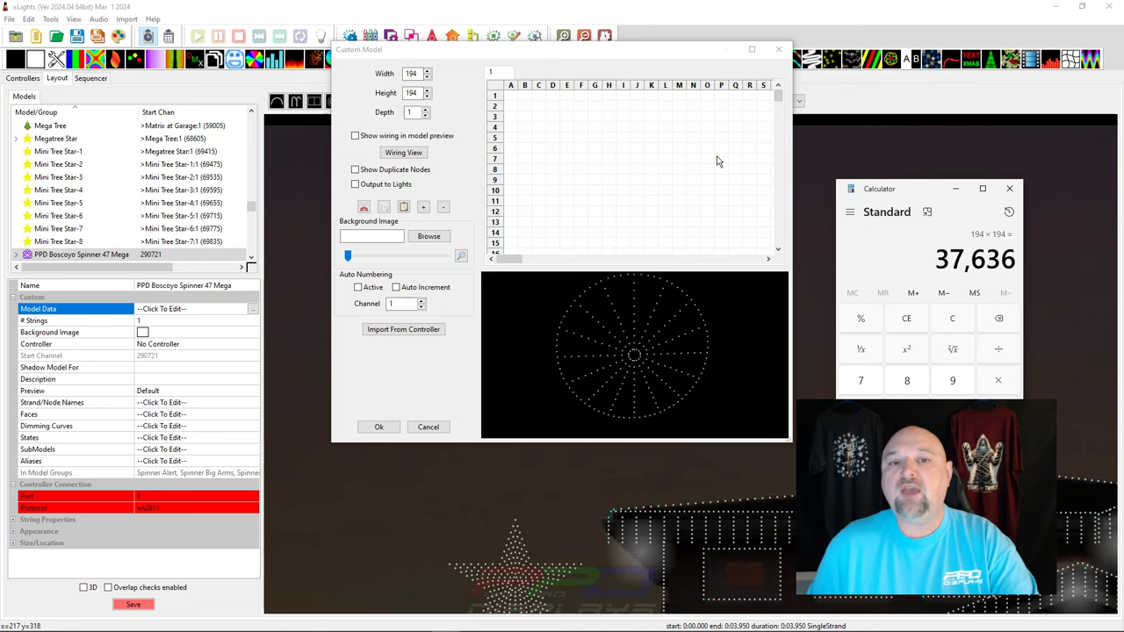
{"action": "left_click_drag", "start_coordinate": [512, 94], "coordinate": [746, 239]}
Step: Switch back to the spinner's 194 by 194 custom model grid in xLights
{"action": "key", "text": "alt+Tab"}
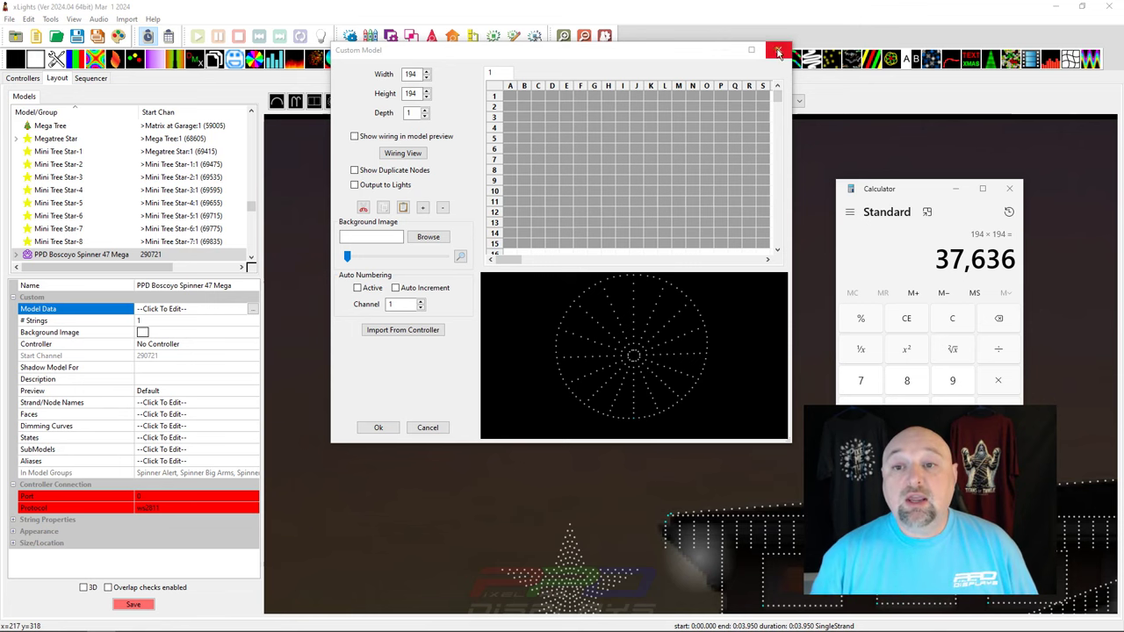
Step: Close the custom model grid and run Tools > Check Sequence on the layout
{"action": "left_click", "coordinate": [778, 52]}
{"action": "left_click", "coordinate": [50, 19]}
{"action": "left_click", "coordinate": [70, 44]}
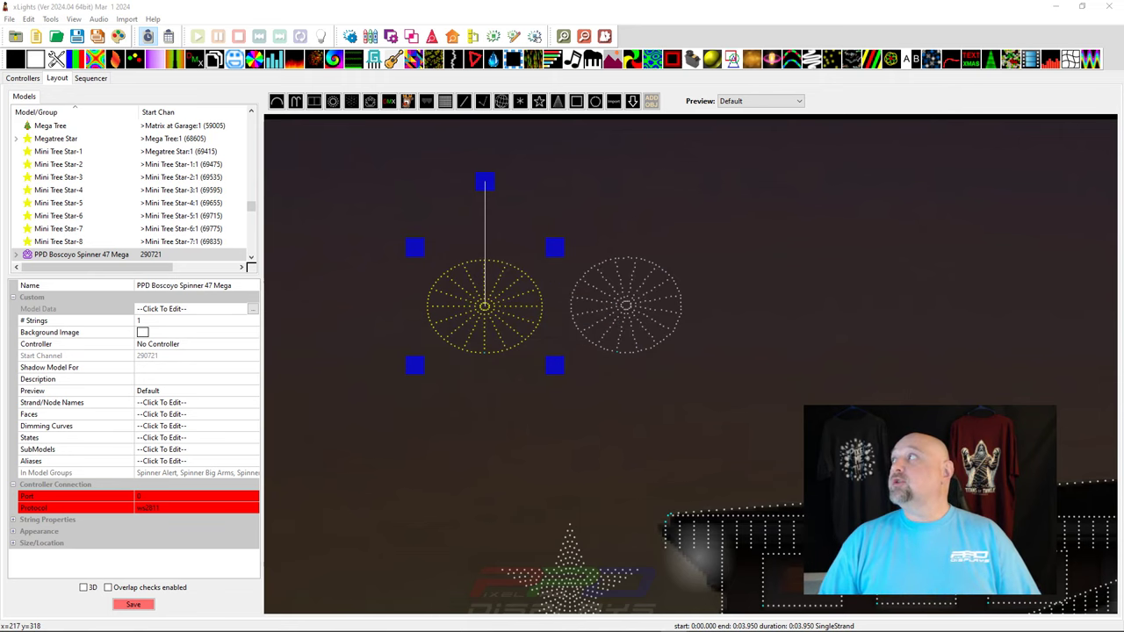
Step: Scroll through the Notepad report totalling 3 errors and 33 warnings
{"action": "scroll", "coordinate": [313, 398], "scroll_direction": "down", "scroll_amount": 20}
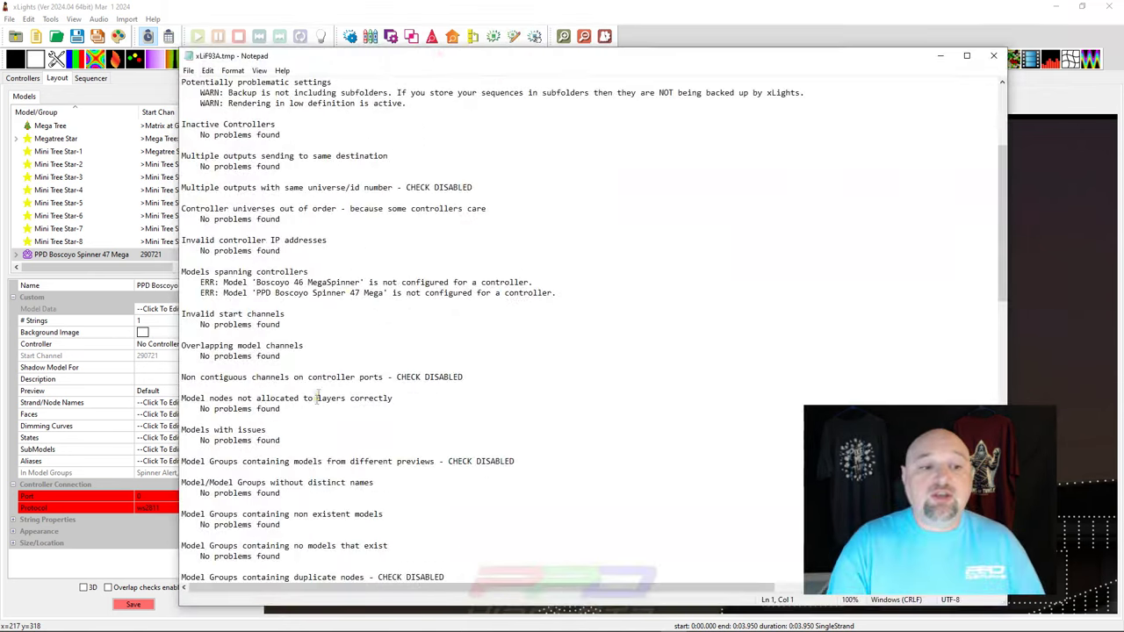
{"action": "scroll", "coordinate": [314, 398], "scroll_direction": "down", "scroll_amount": 4}
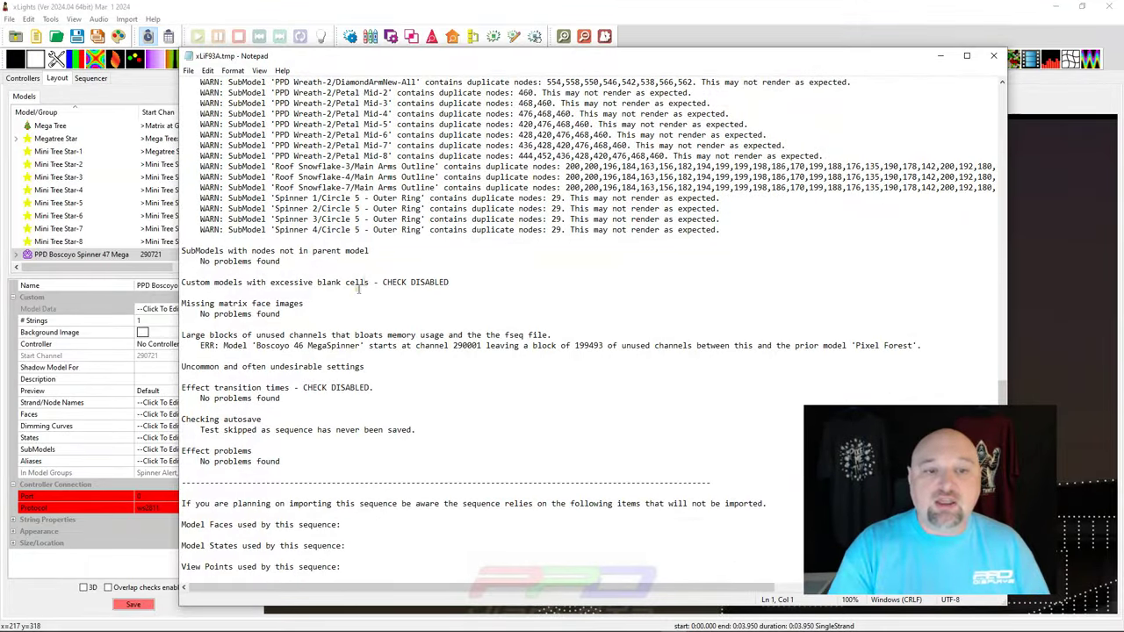
{"action": "scroll", "coordinate": [387, 266], "scroll_direction": "up", "scroll_amount": 7}
{"action": "scroll", "coordinate": [384, 274], "scroll_direction": "down", "scroll_amount": 12}
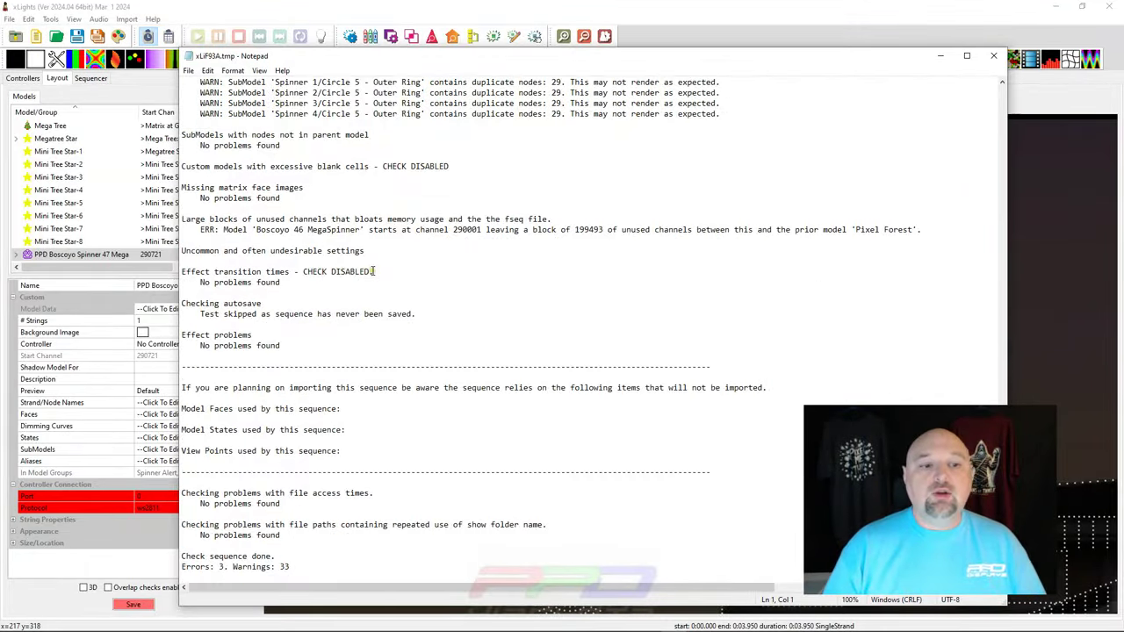
{"action": "scroll", "coordinate": [384, 282], "scroll_direction": "up", "scroll_amount": 20}
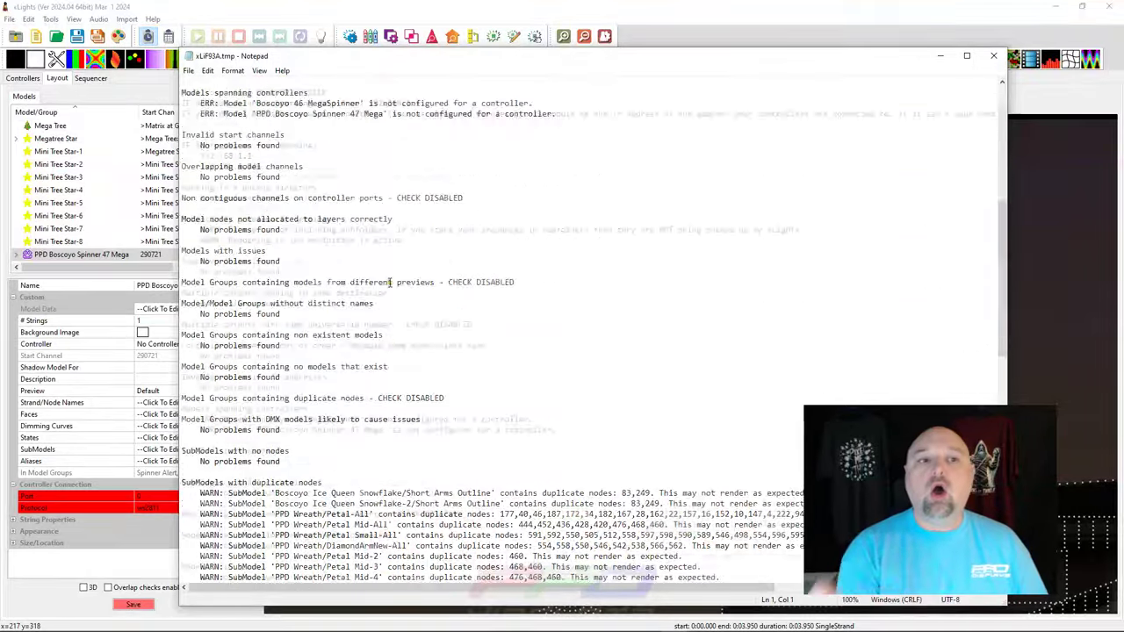
Step: Close the Notepad check report to return to the spinner layout
{"action": "left_click", "coordinate": [993, 57]}
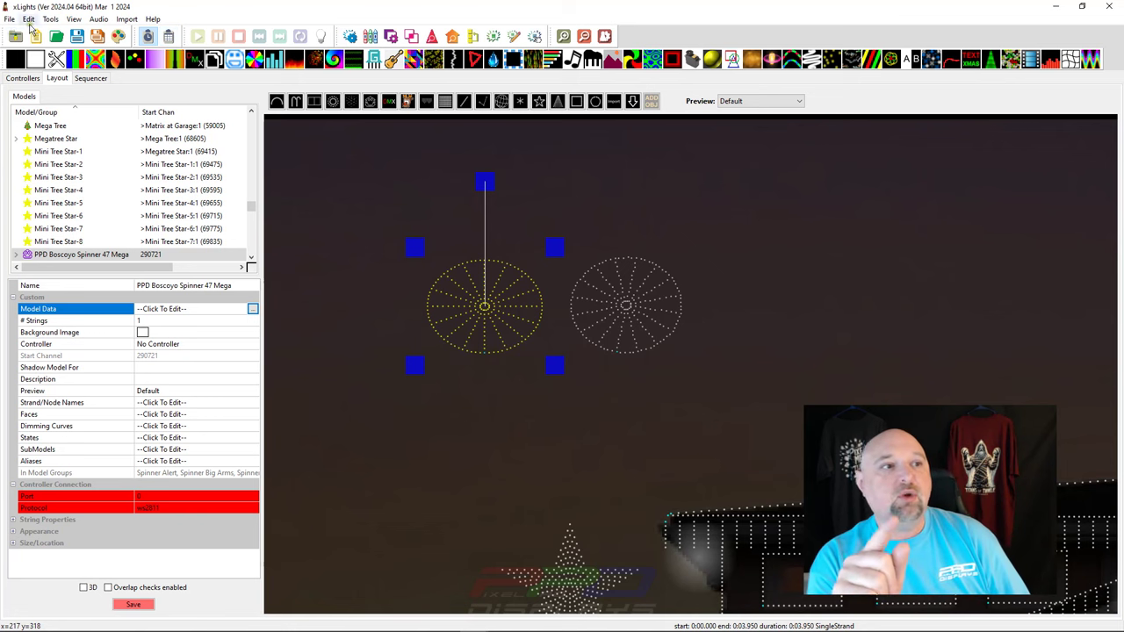
Step: Open File > Preferences at the Check Sequence tab showing 'Disable custom model size checking'
{"action": "left_click", "coordinate": [9, 18]}
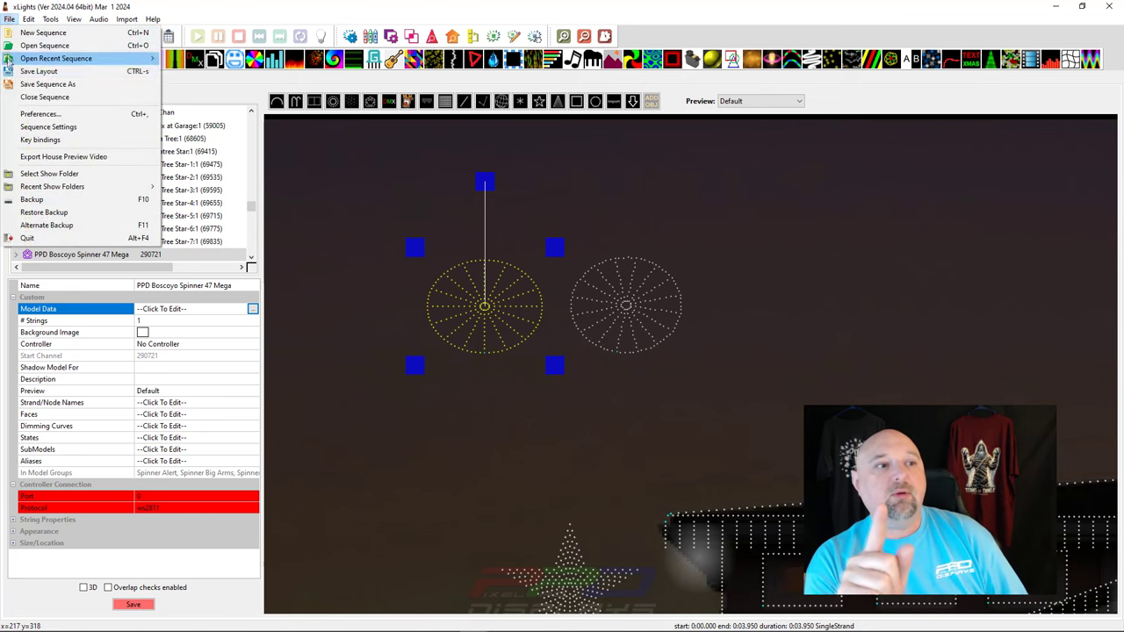
{"action": "left_click", "coordinate": [19, 113]}
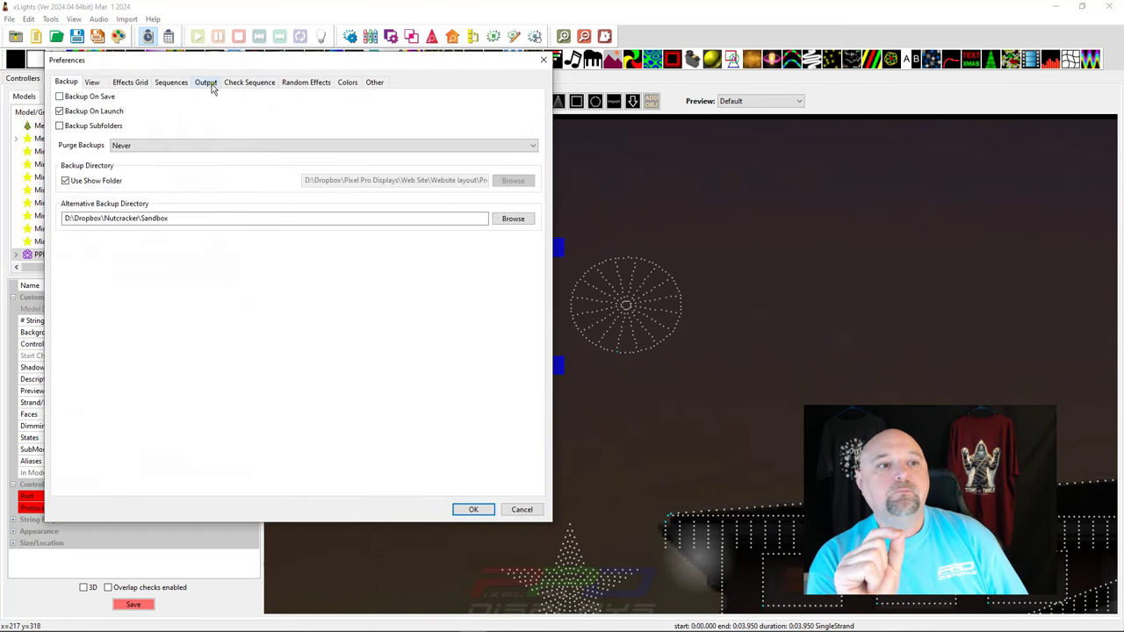
{"action": "left_click", "coordinate": [248, 85]}
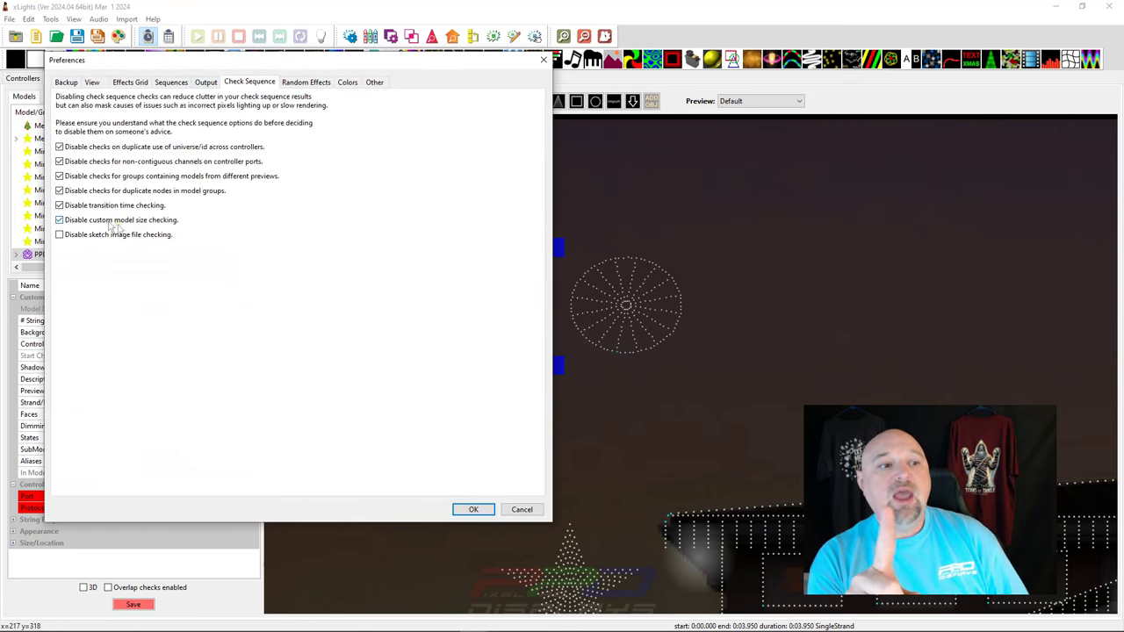